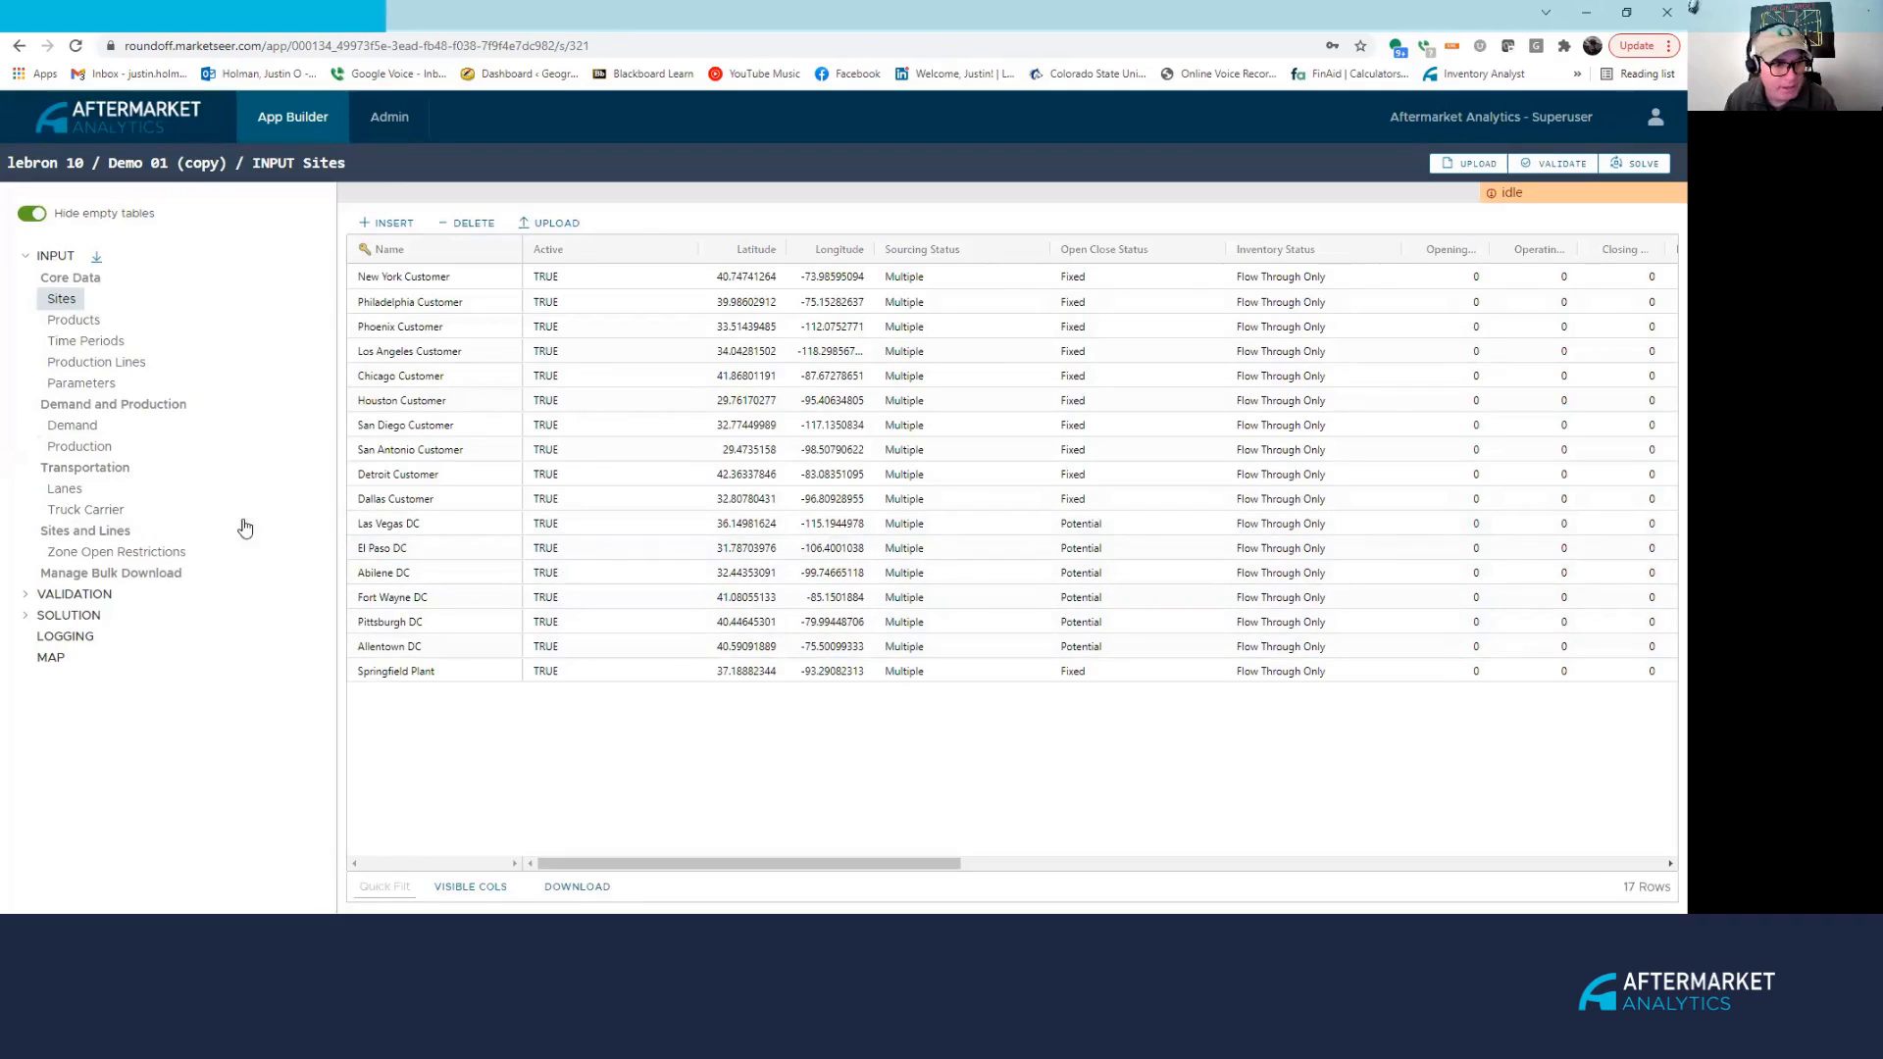
Widen the Sites Opening, Operating and Closing Cost columns, then start editing Las Vegas DC's opening cost.
drag(891, 863, 1080, 863)
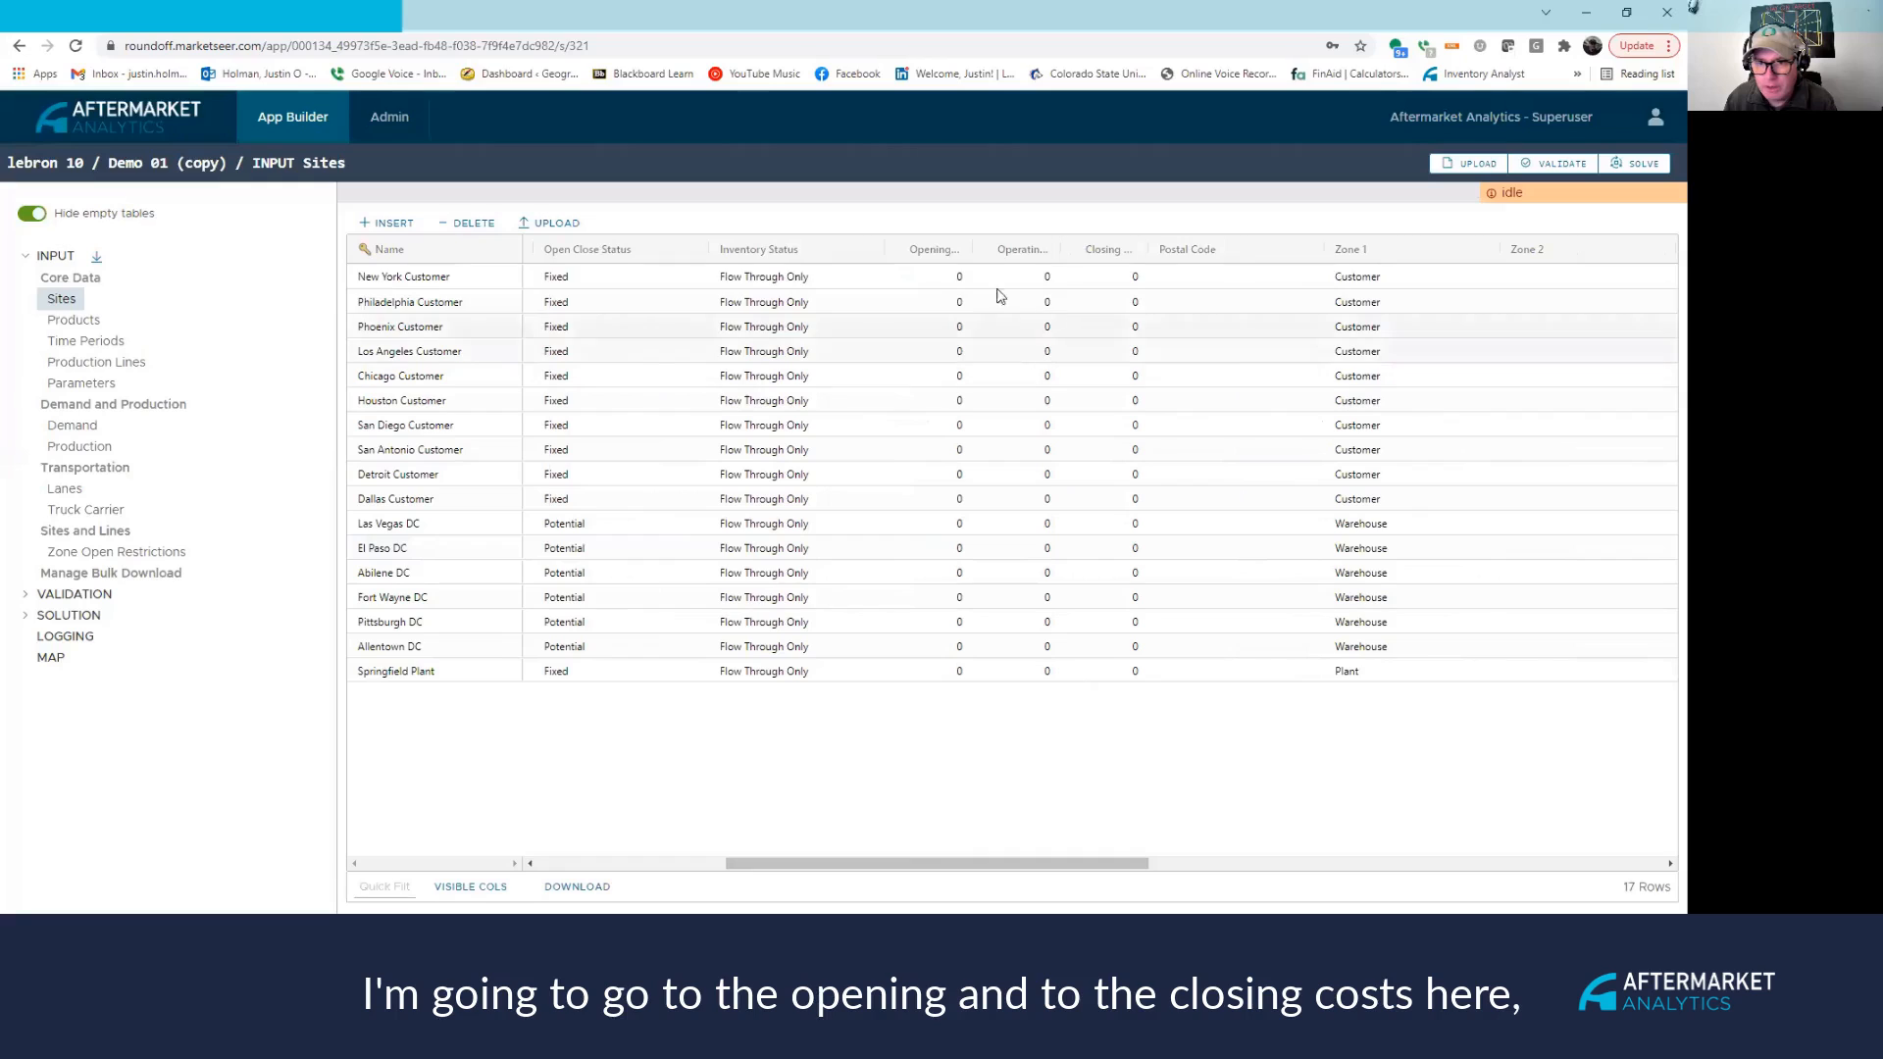
drag(1148, 251, 1249, 251)
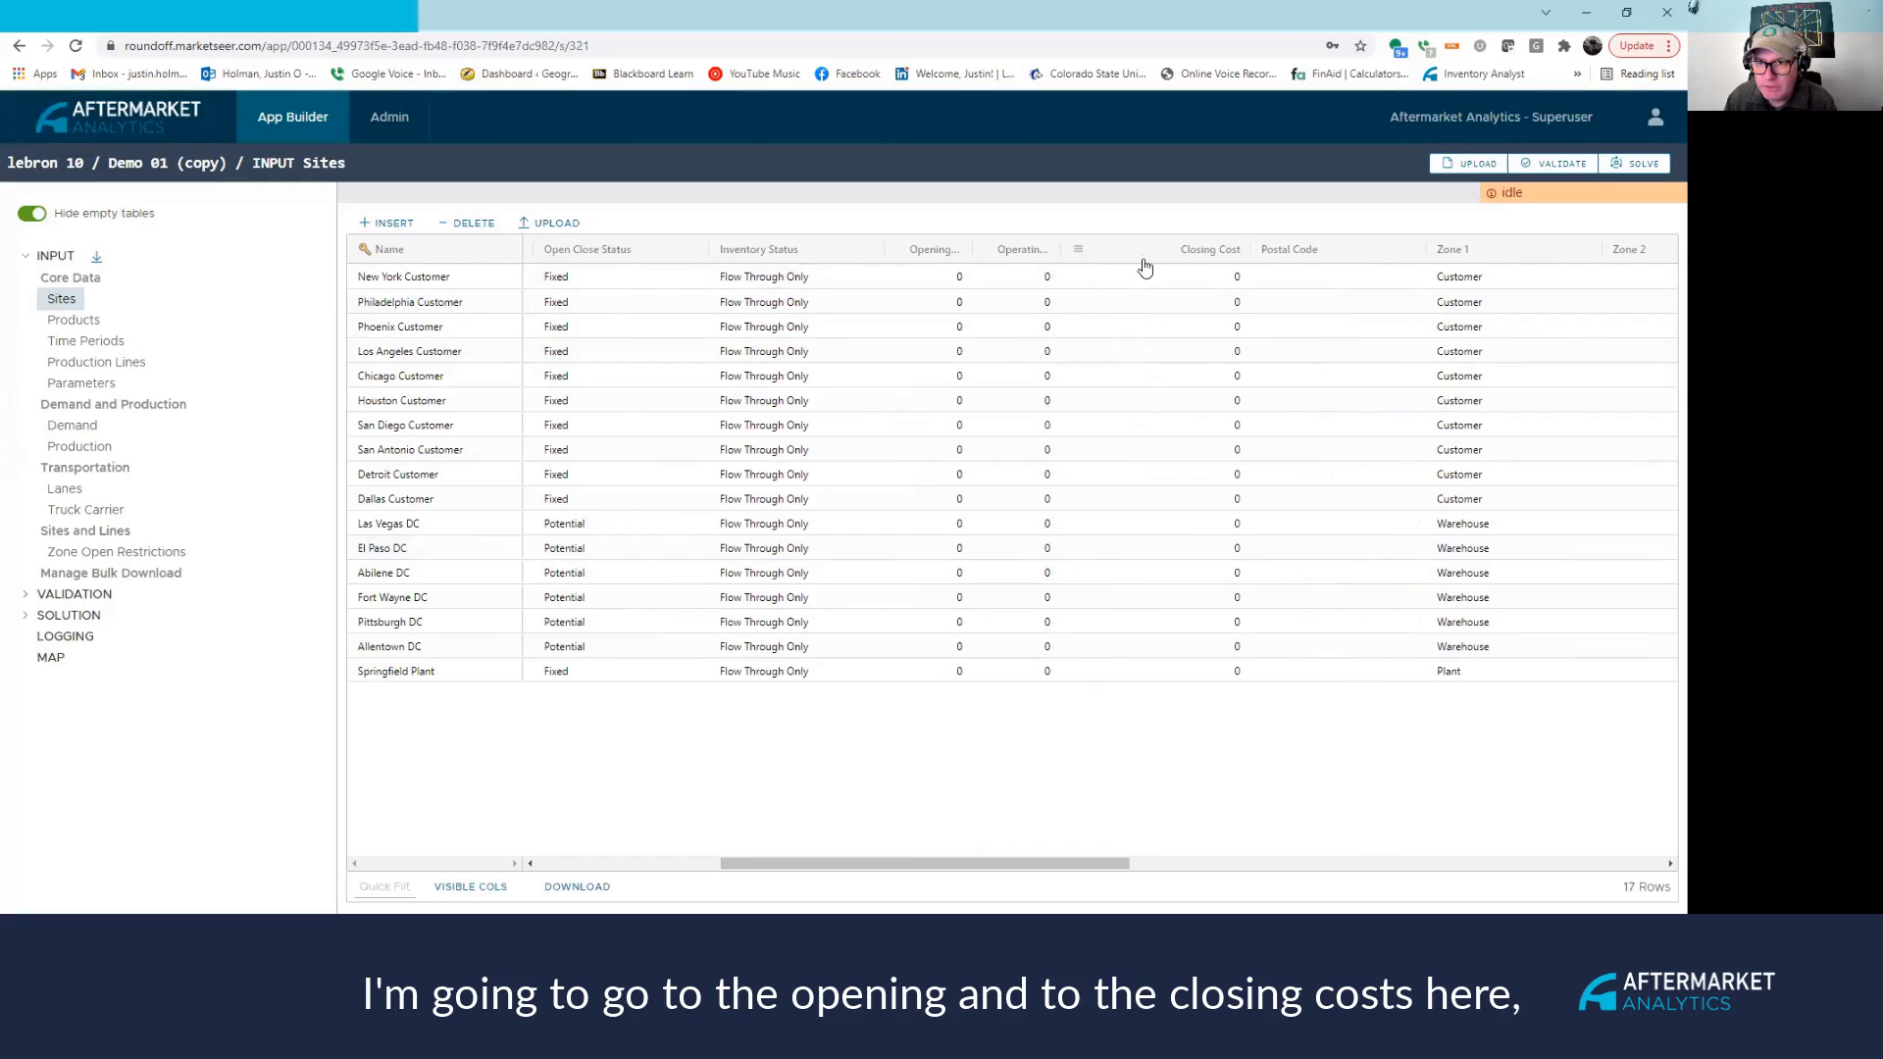
drag(1055, 245, 1166, 251)
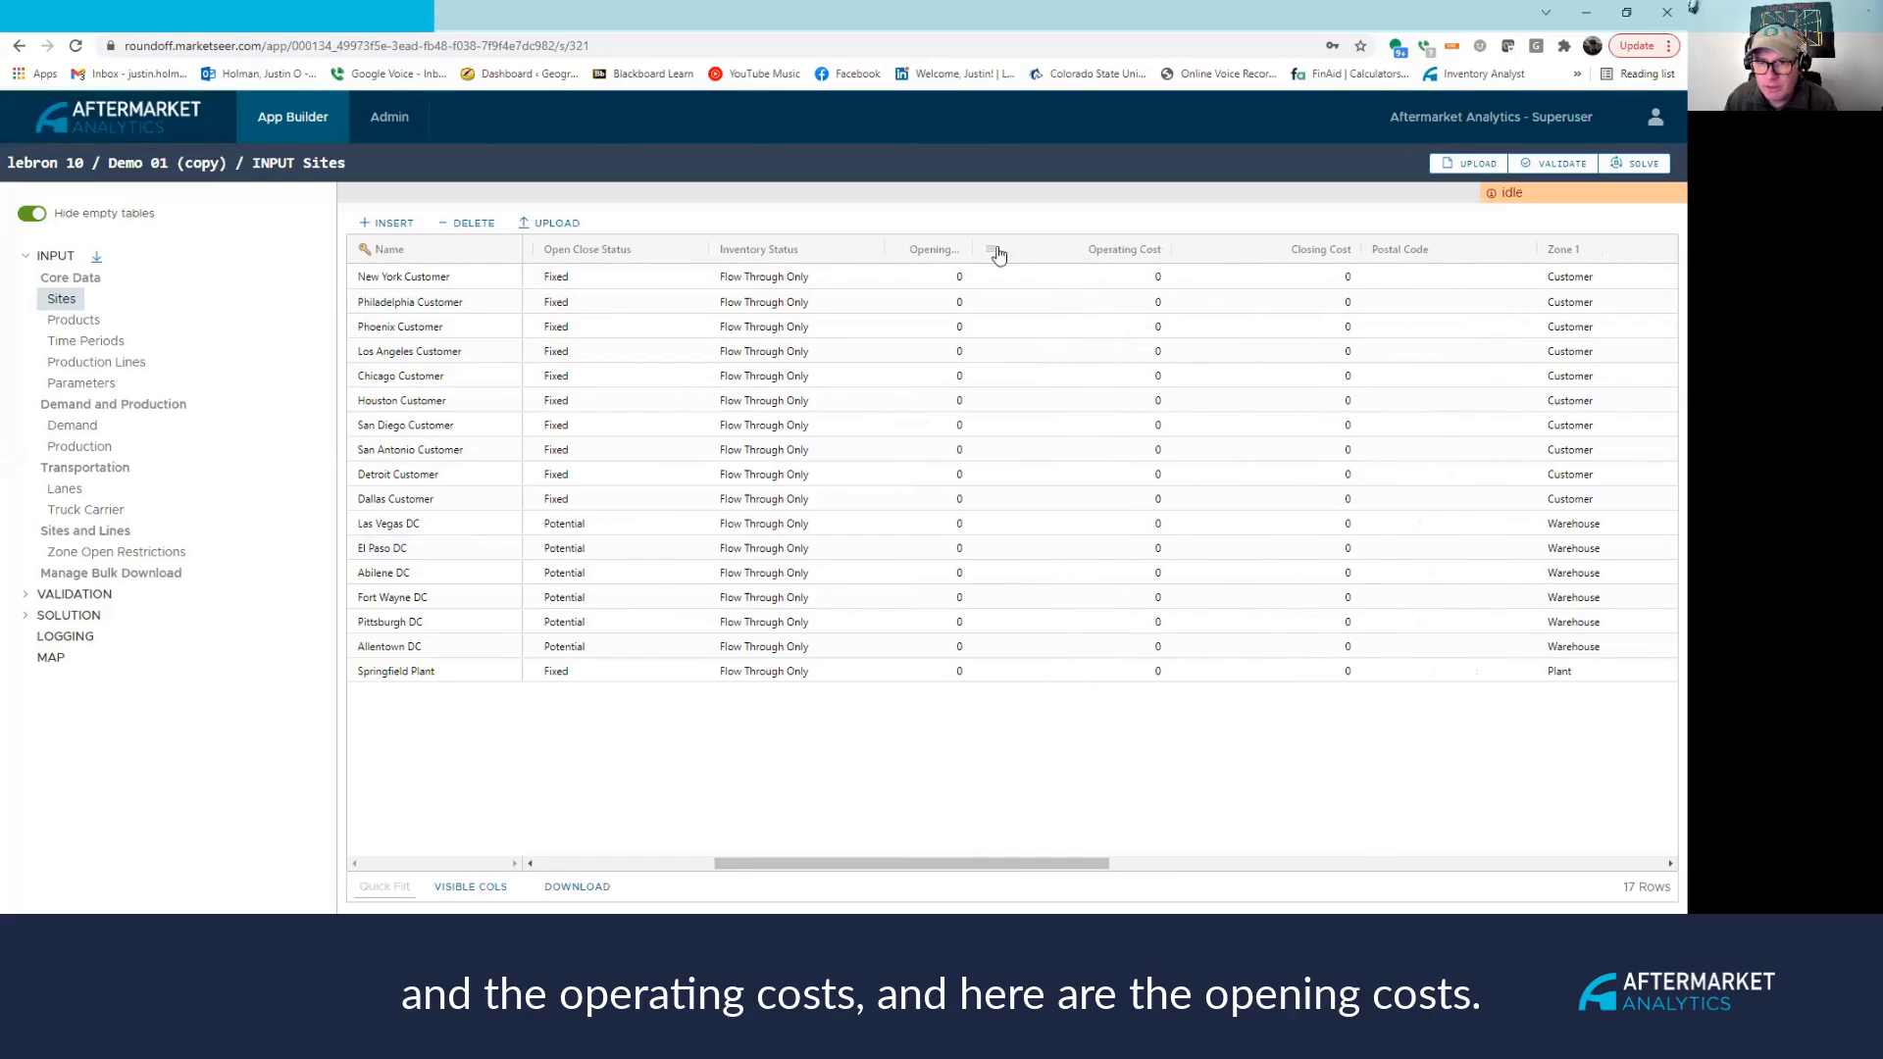
drag(969, 249, 1069, 251)
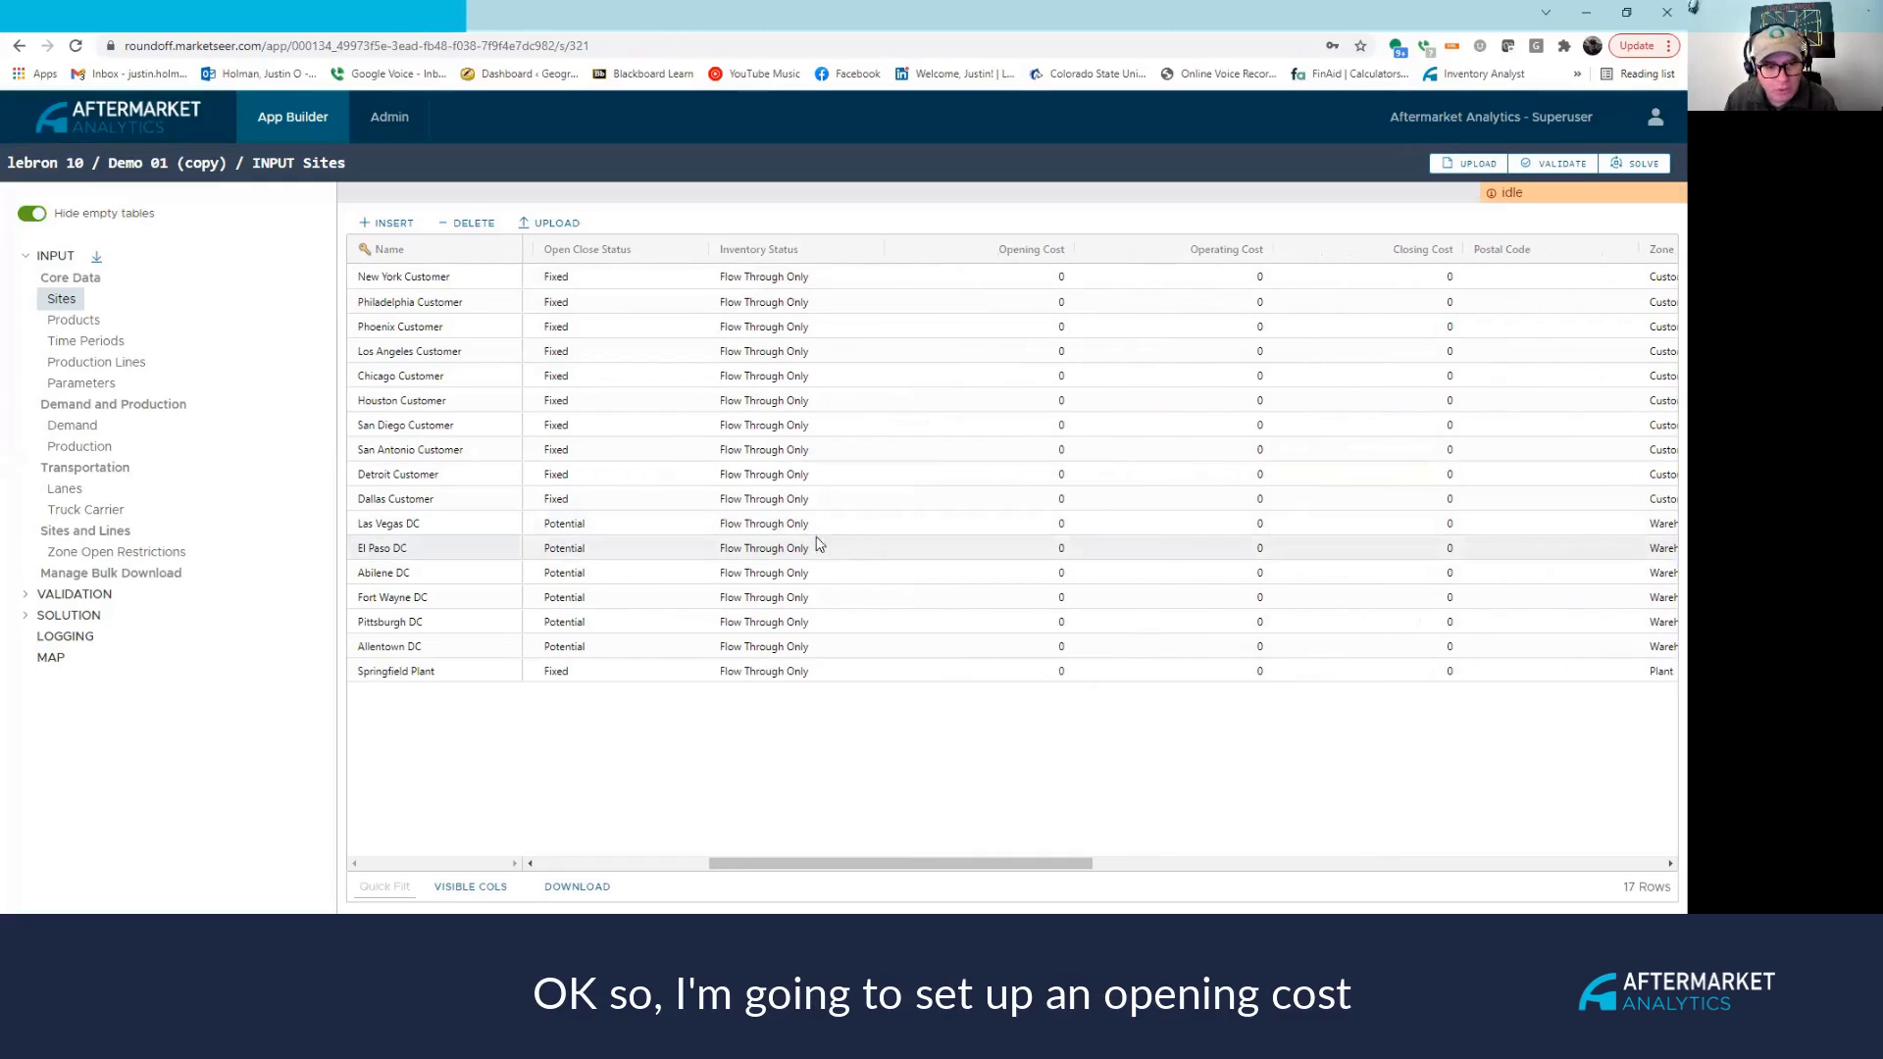
double_click(1014, 522)
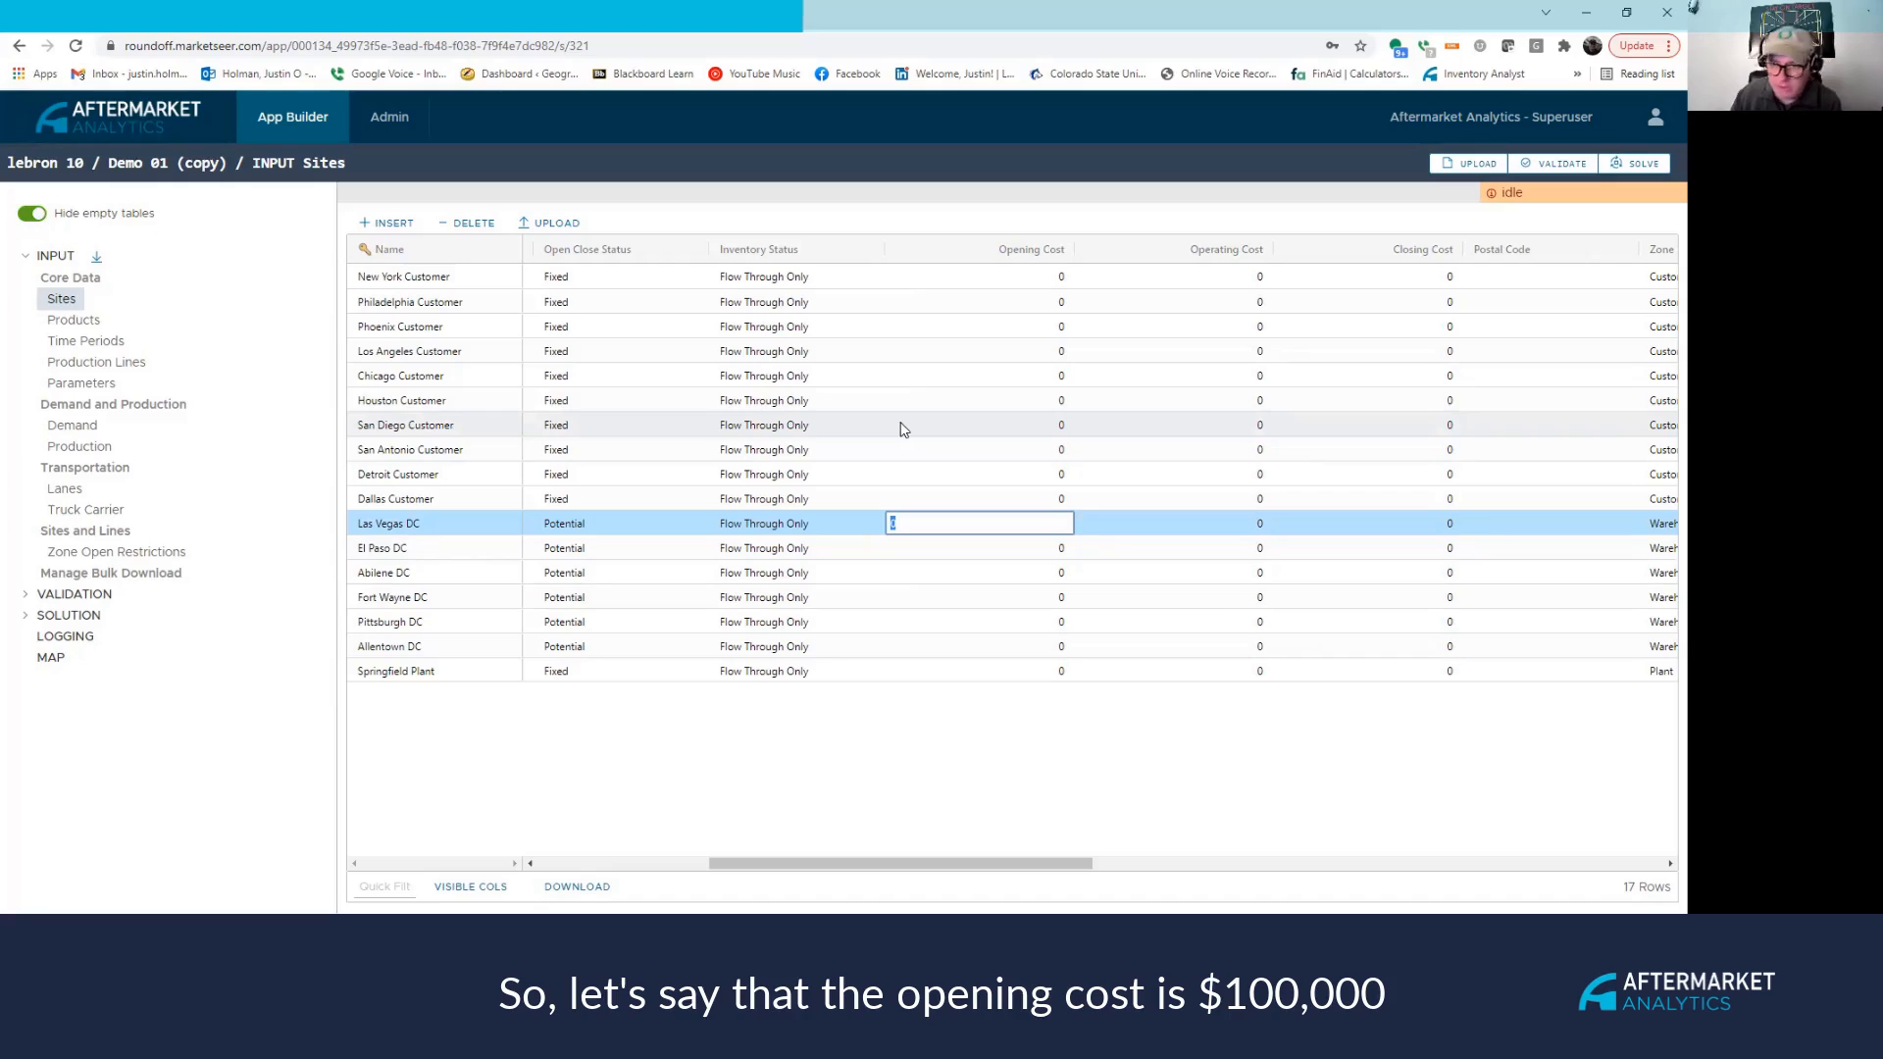
Enter opening costs: Las Vegas 100000, El Paso 80000, Abilene 70000, Fort Wayne 60000.
text(100)
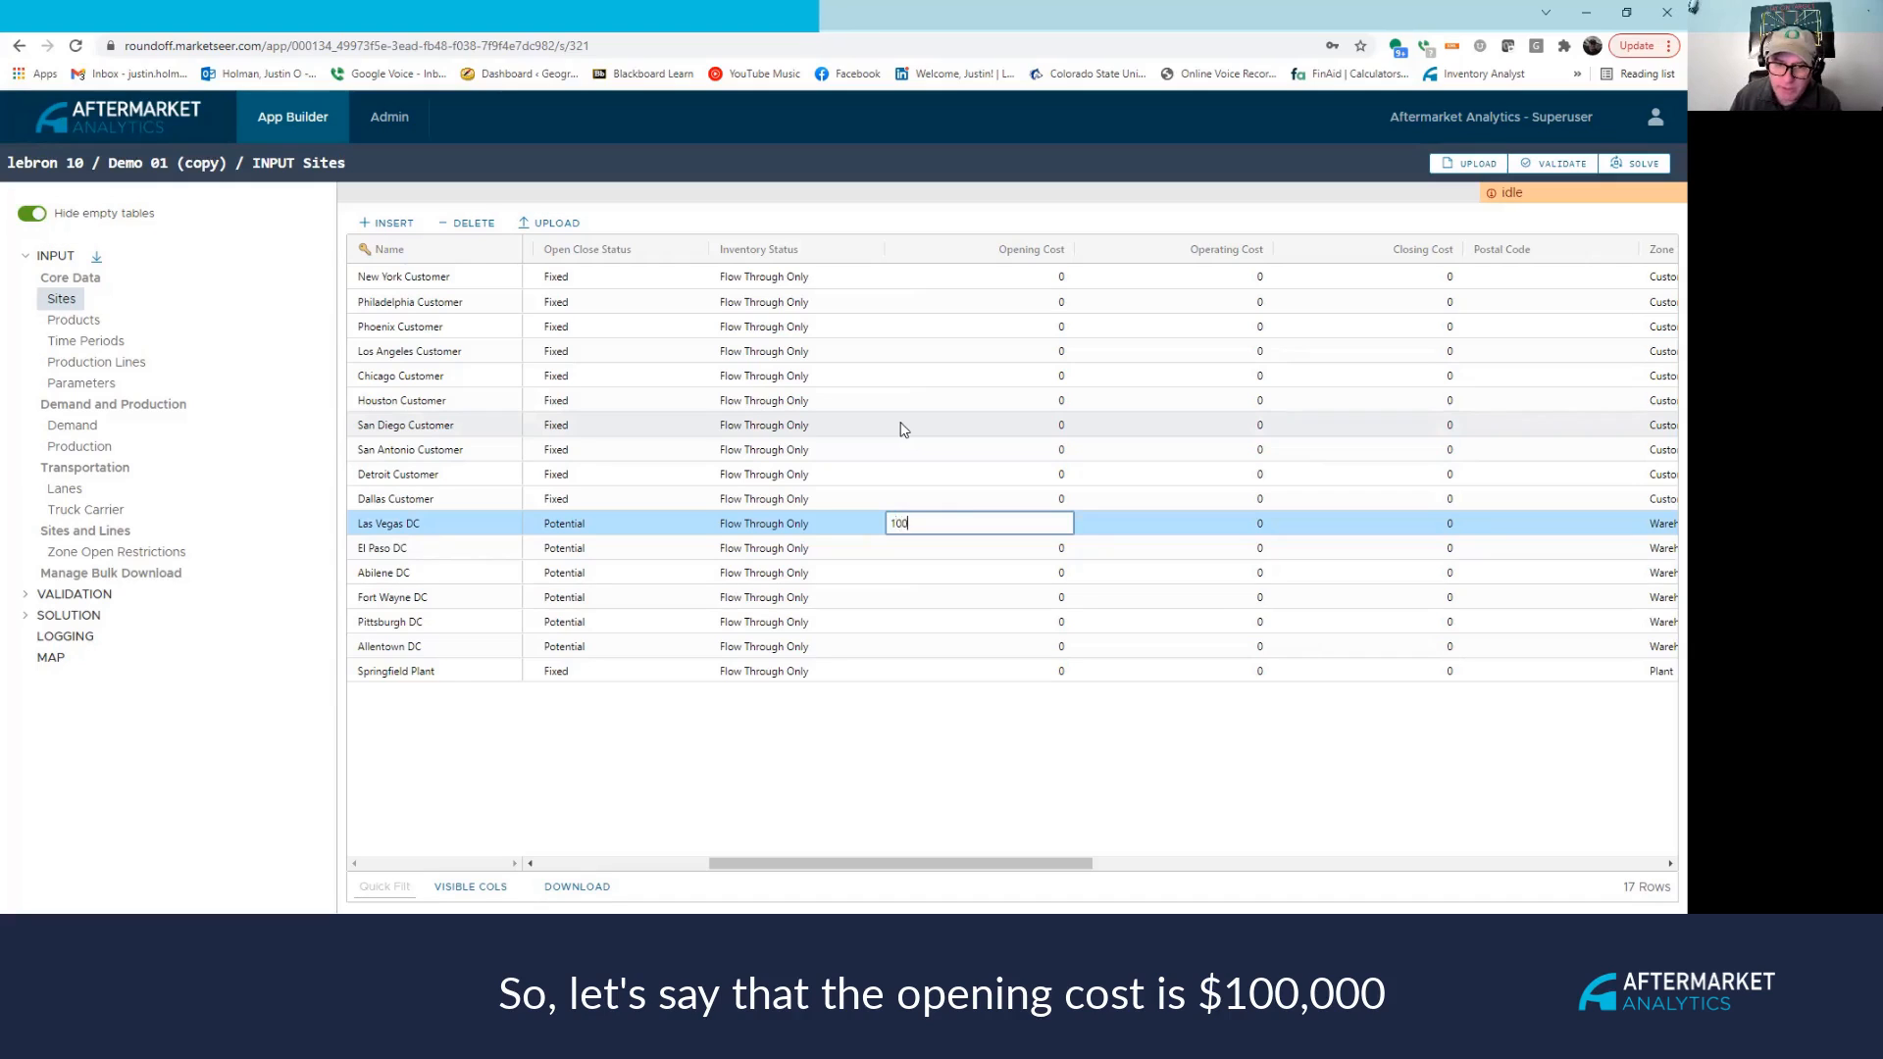
text(000)
key(Return)
click(992, 550)
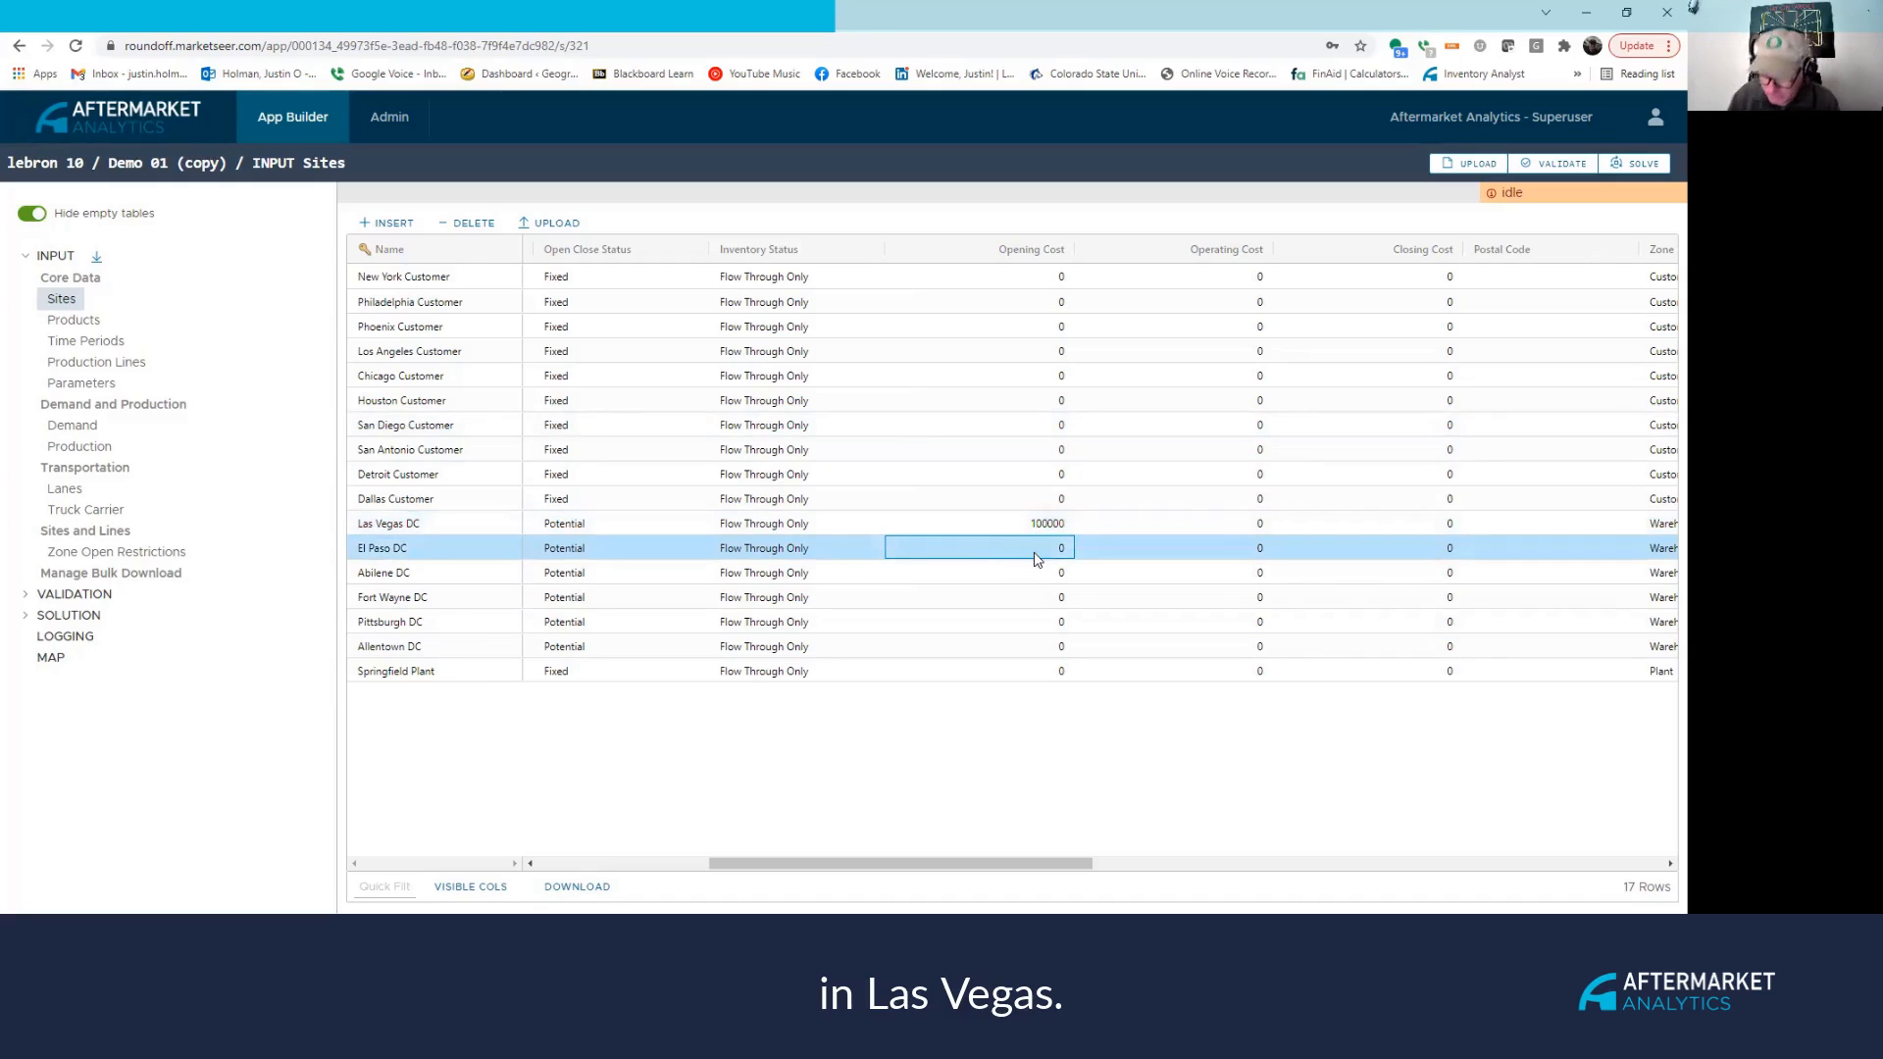
text(80000)
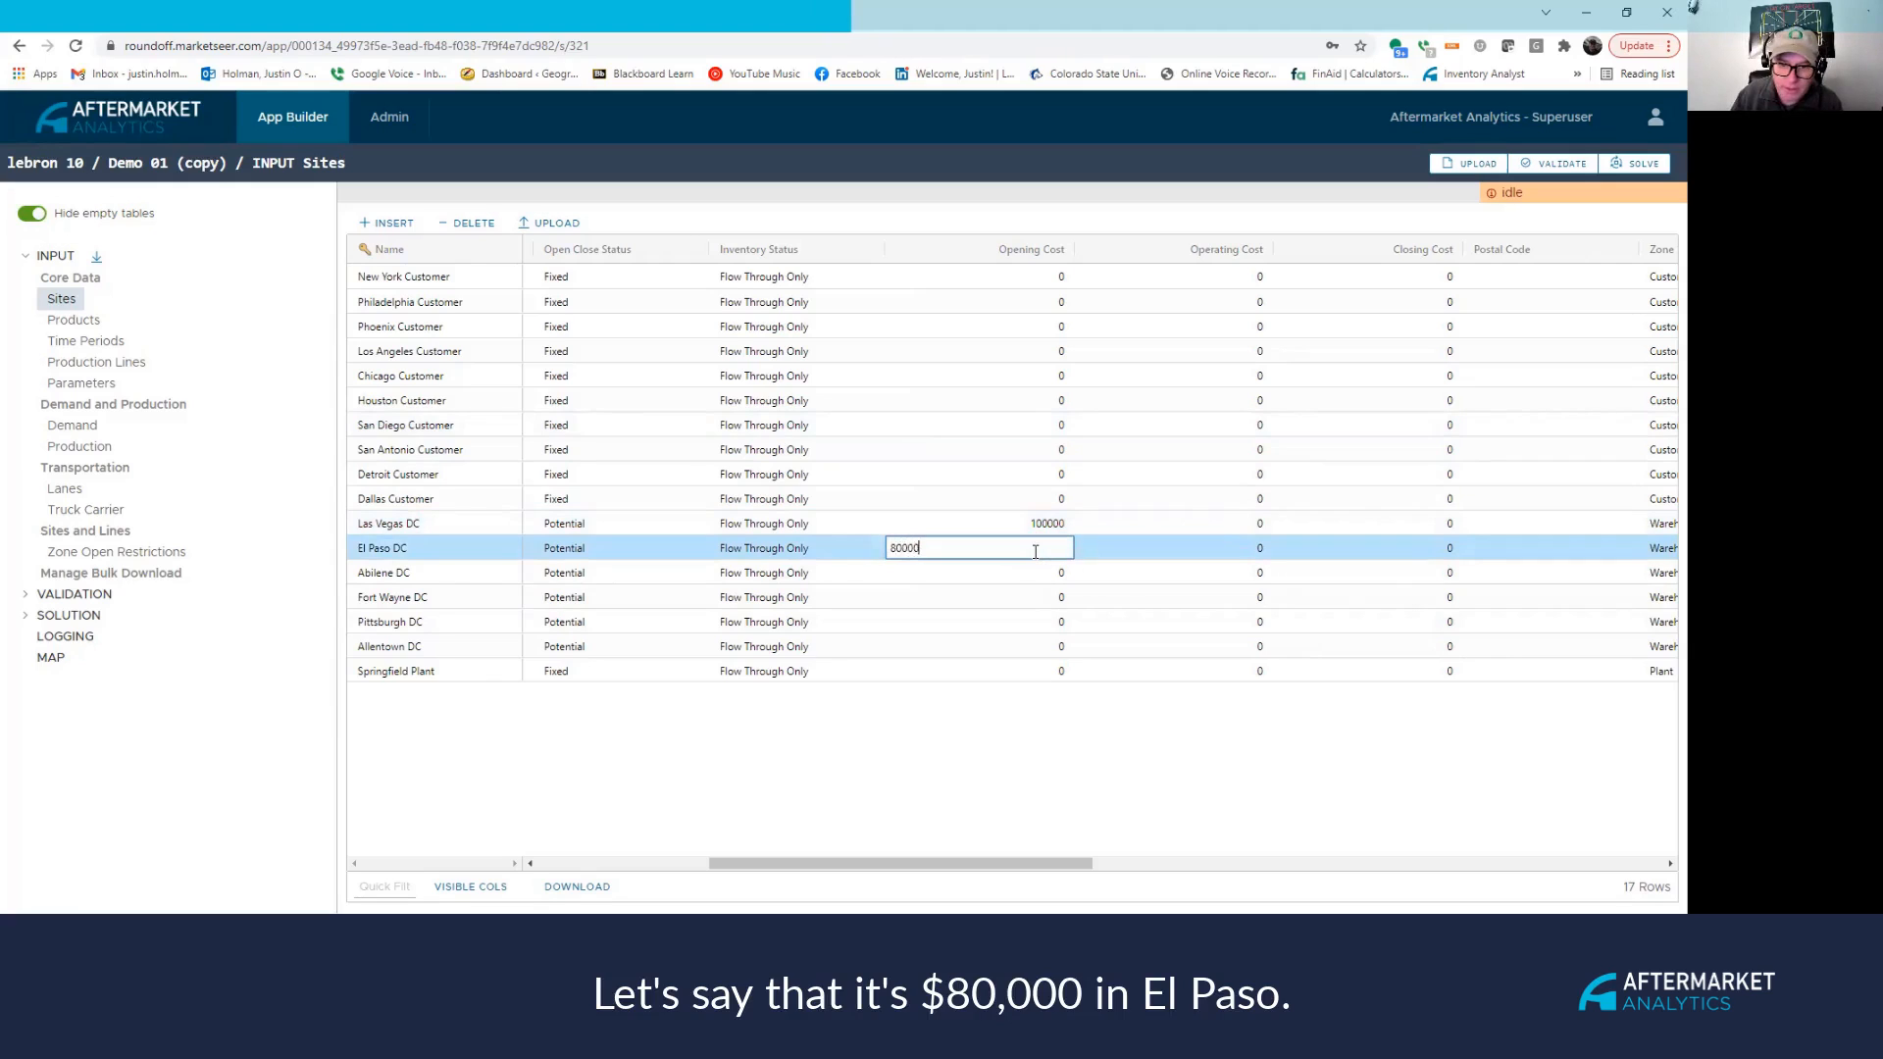
key(Return)
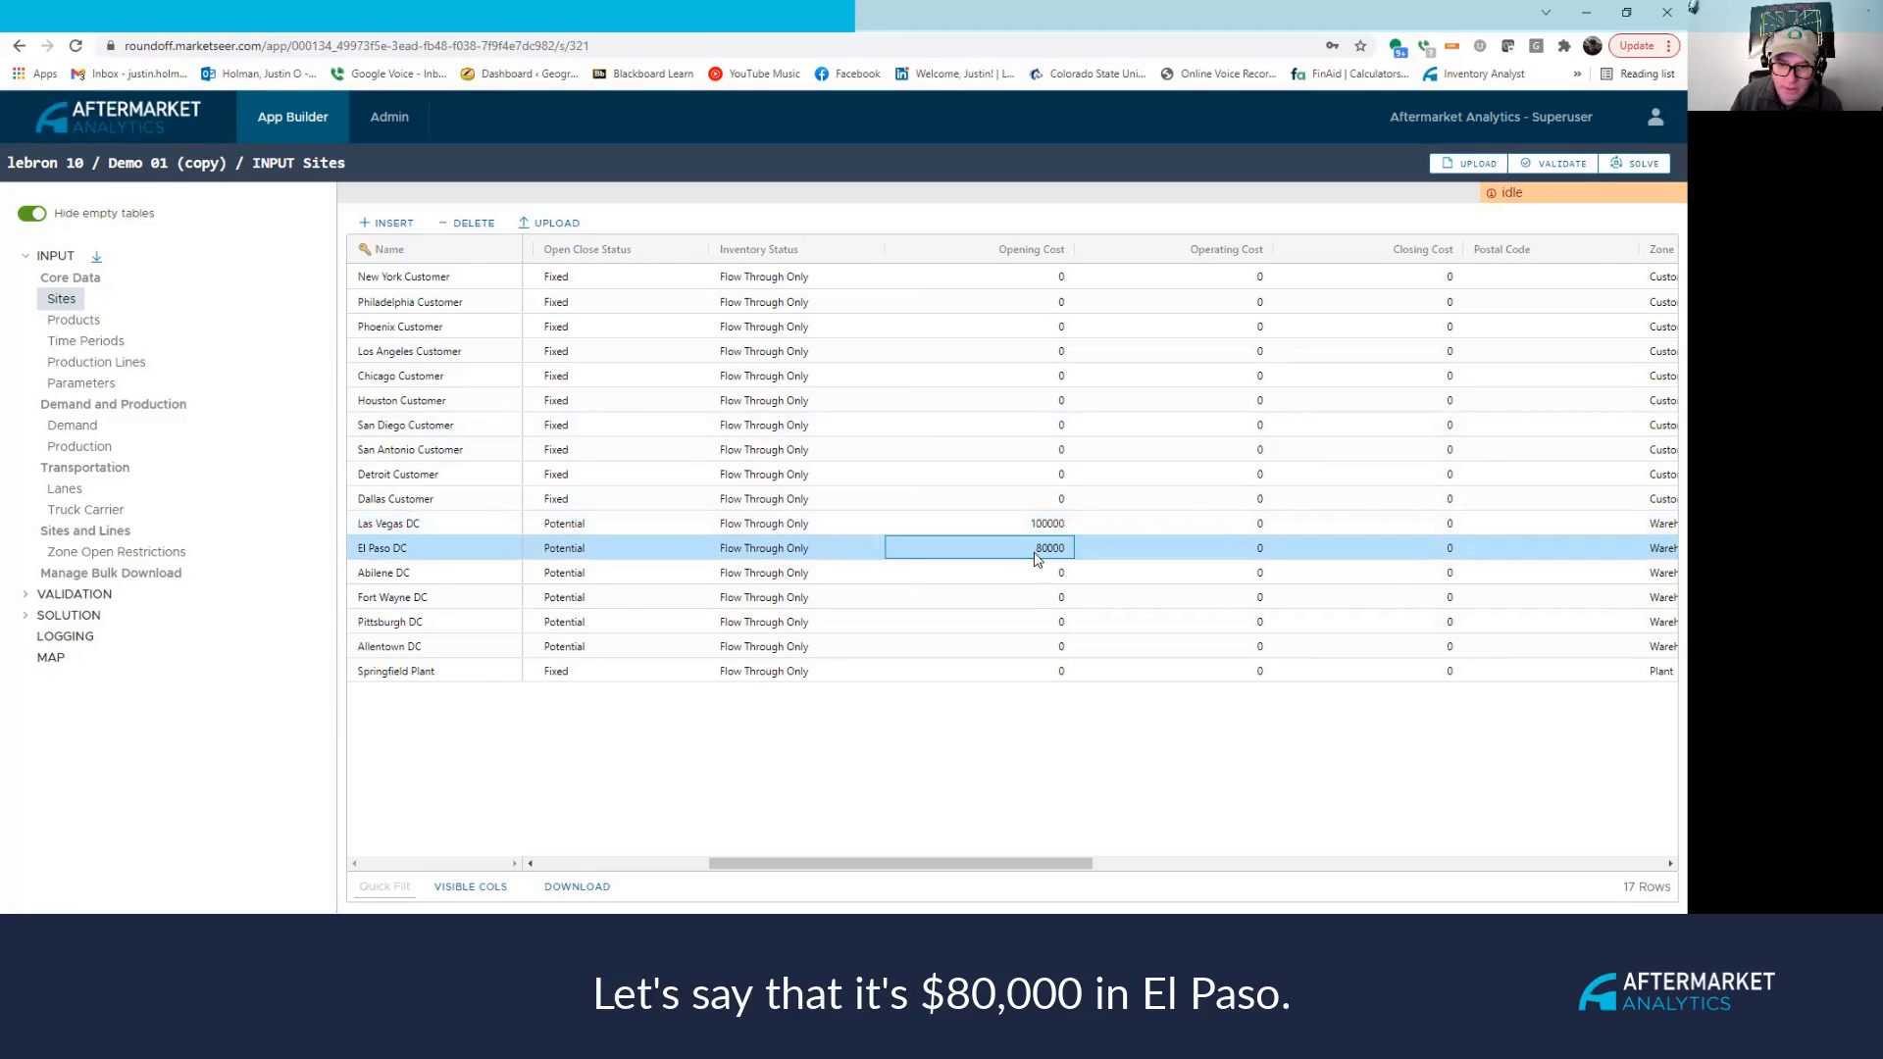
click(991, 577)
text(7000)
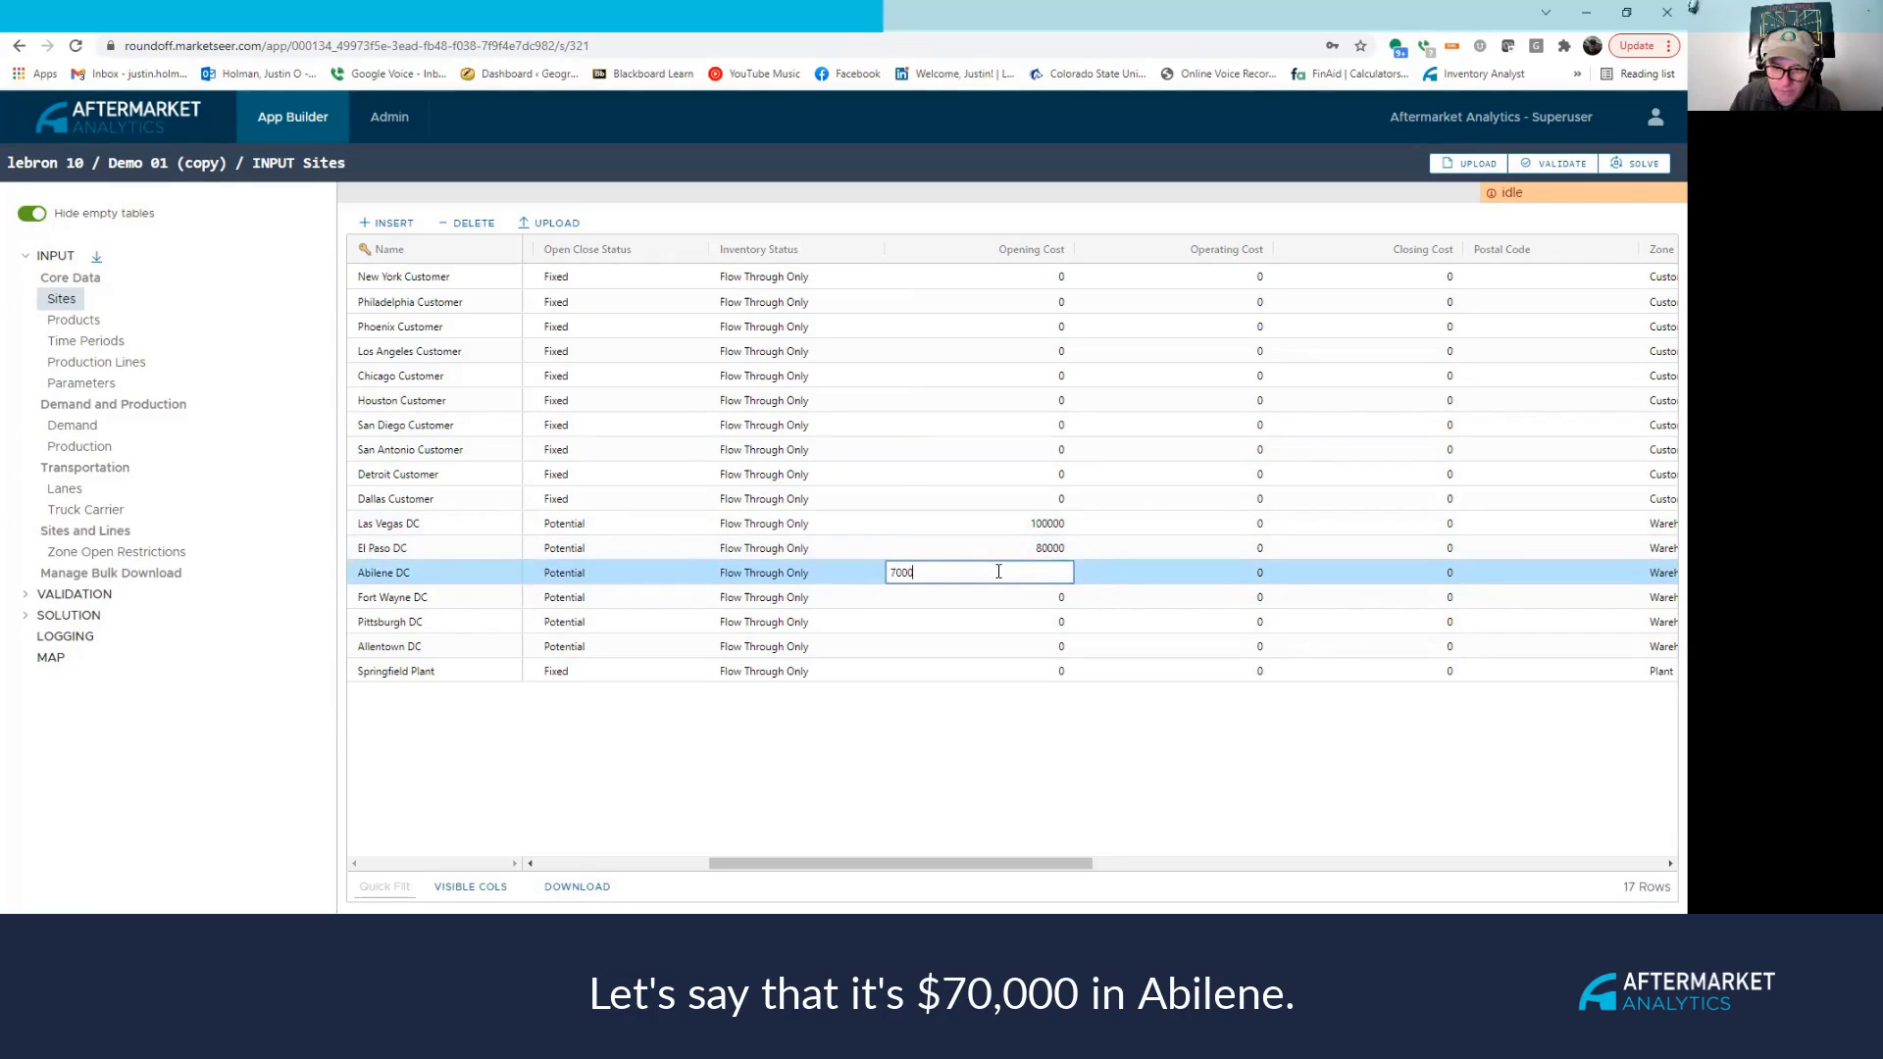
text(0)
click(980, 594)
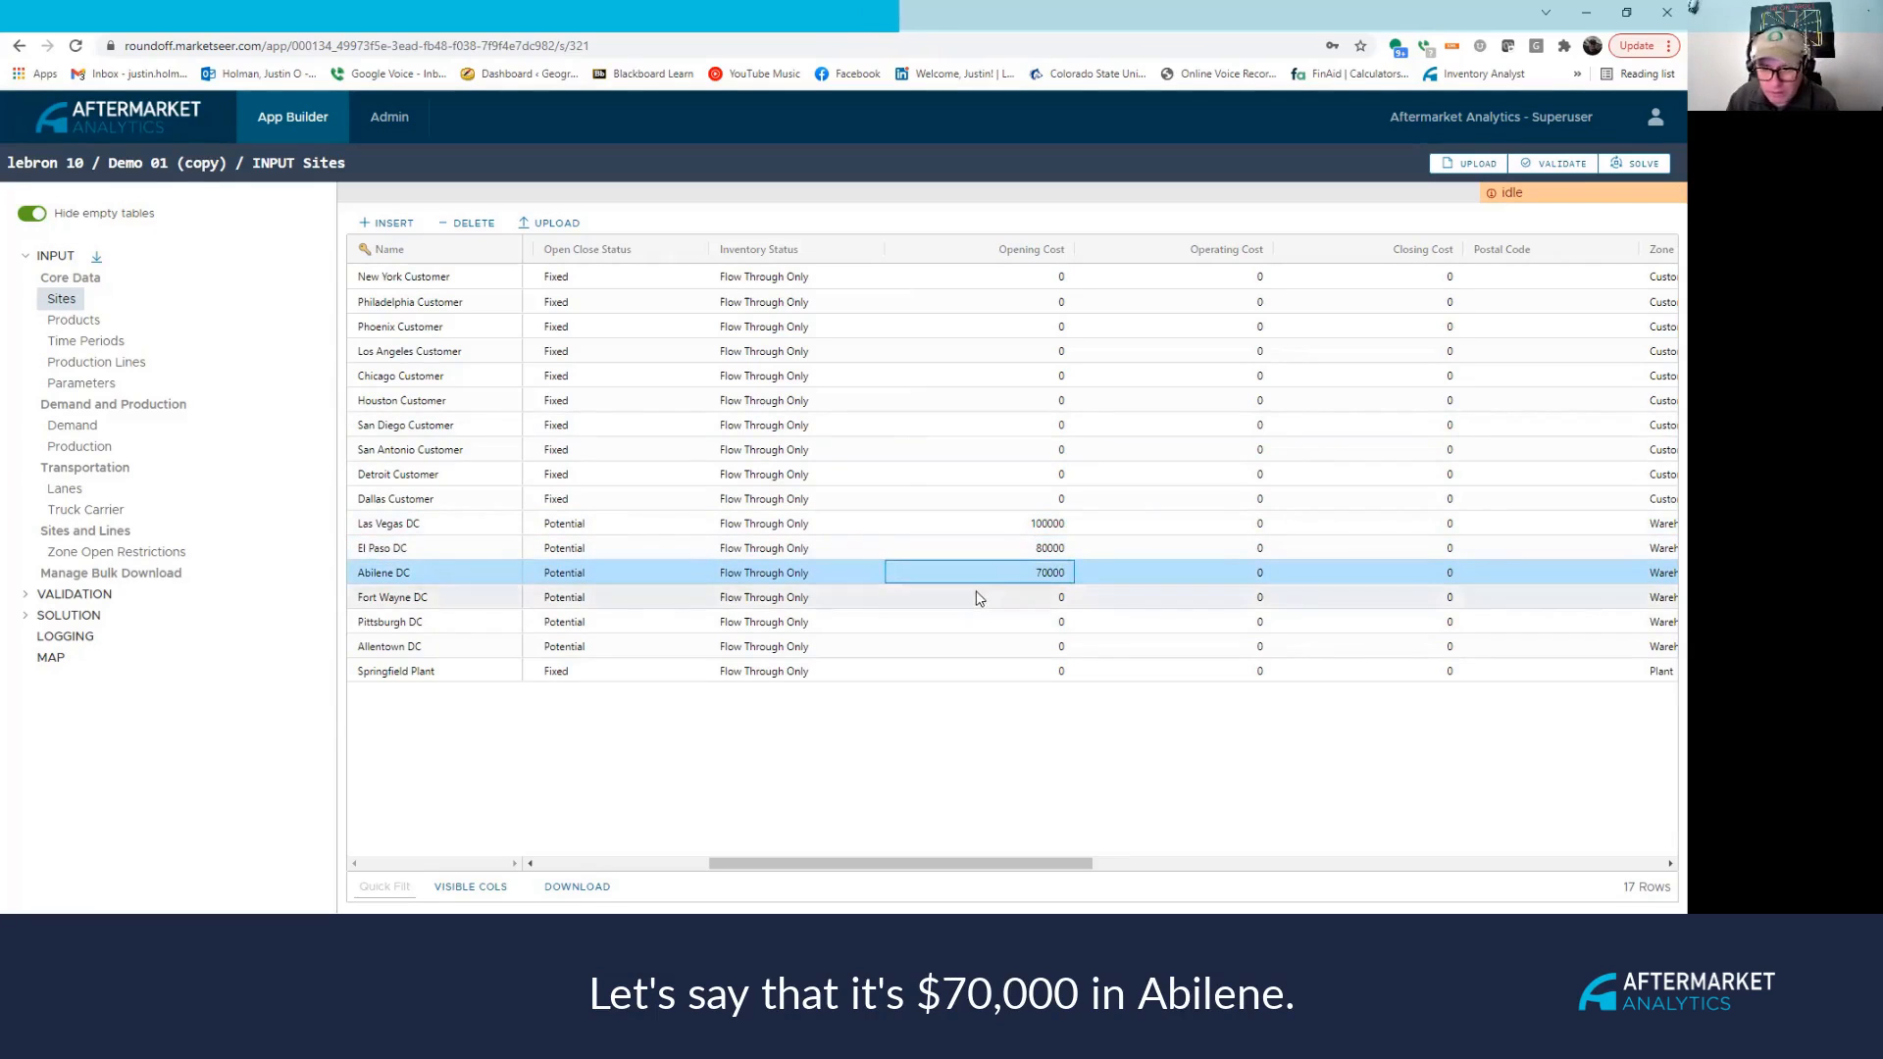
text(60000)
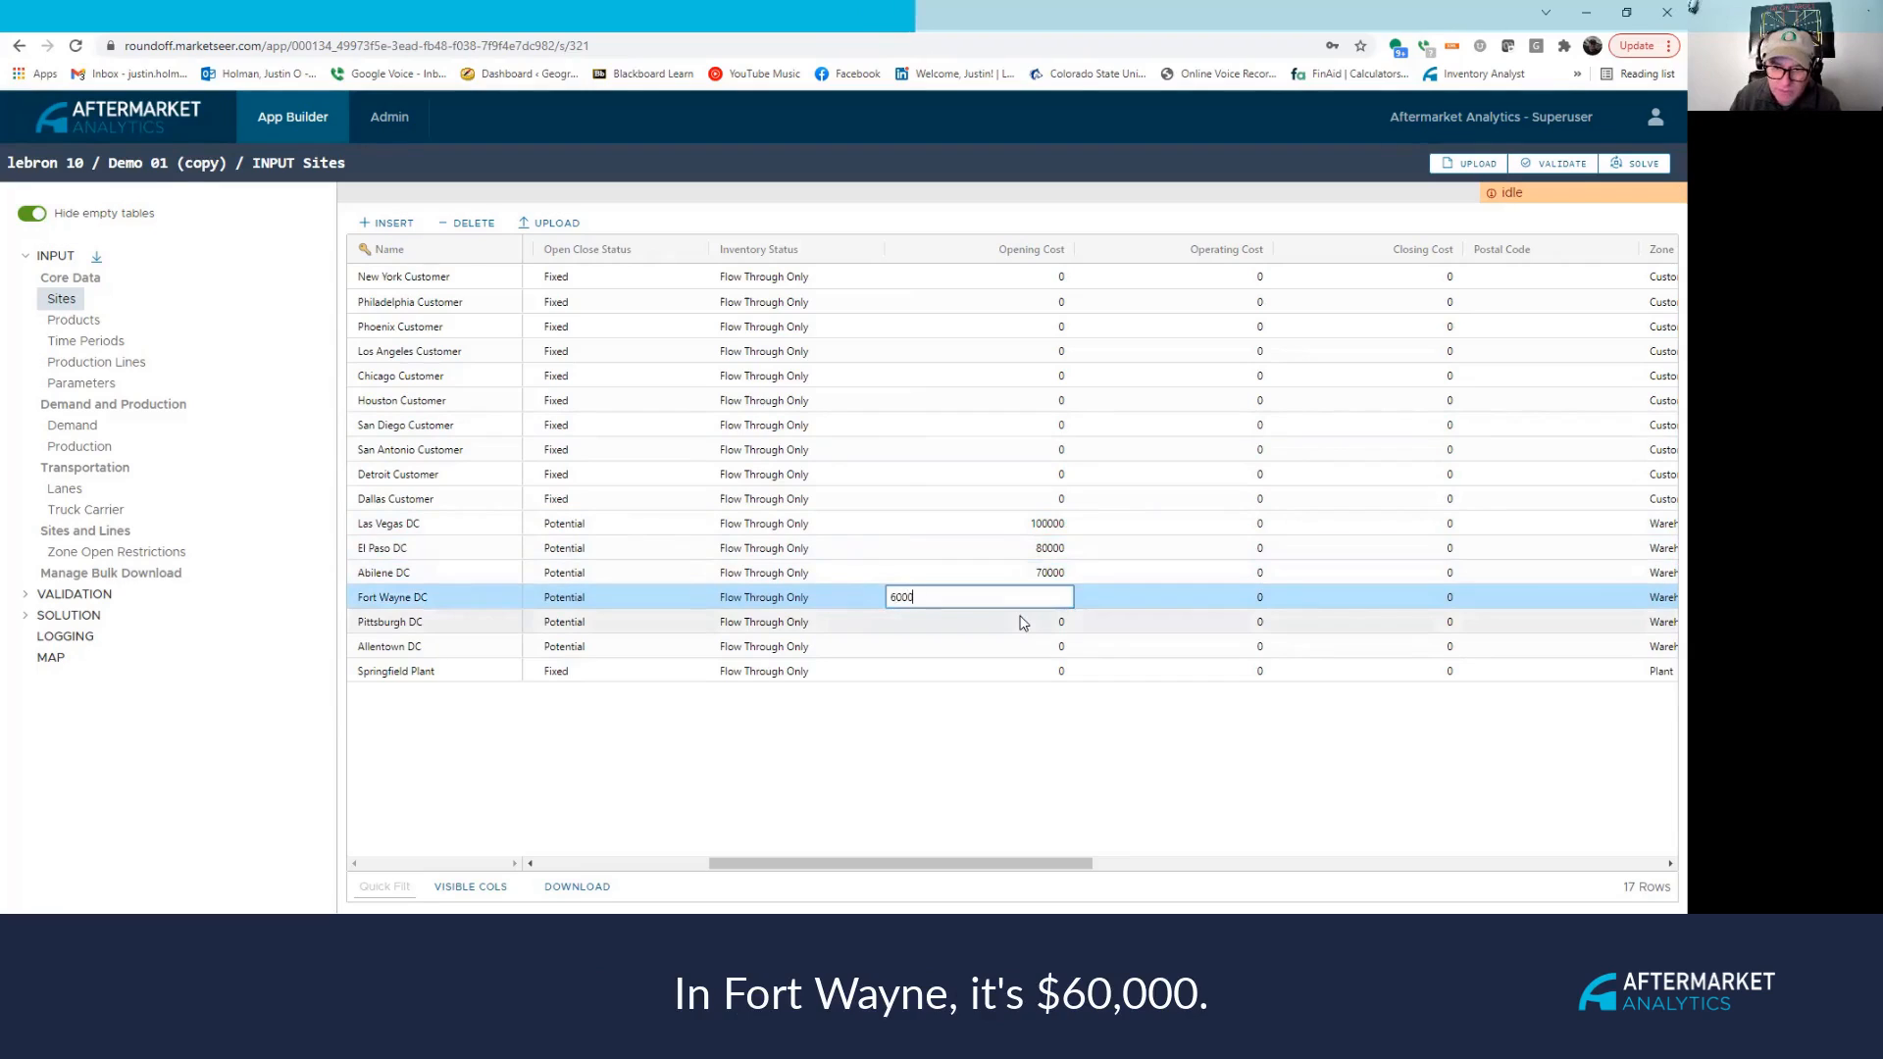
key(Return)
Set Pittsburgh DC to 75000 and Allentown DC to 70000, and correct Las Vegas DC to 85000.
click(1020, 622)
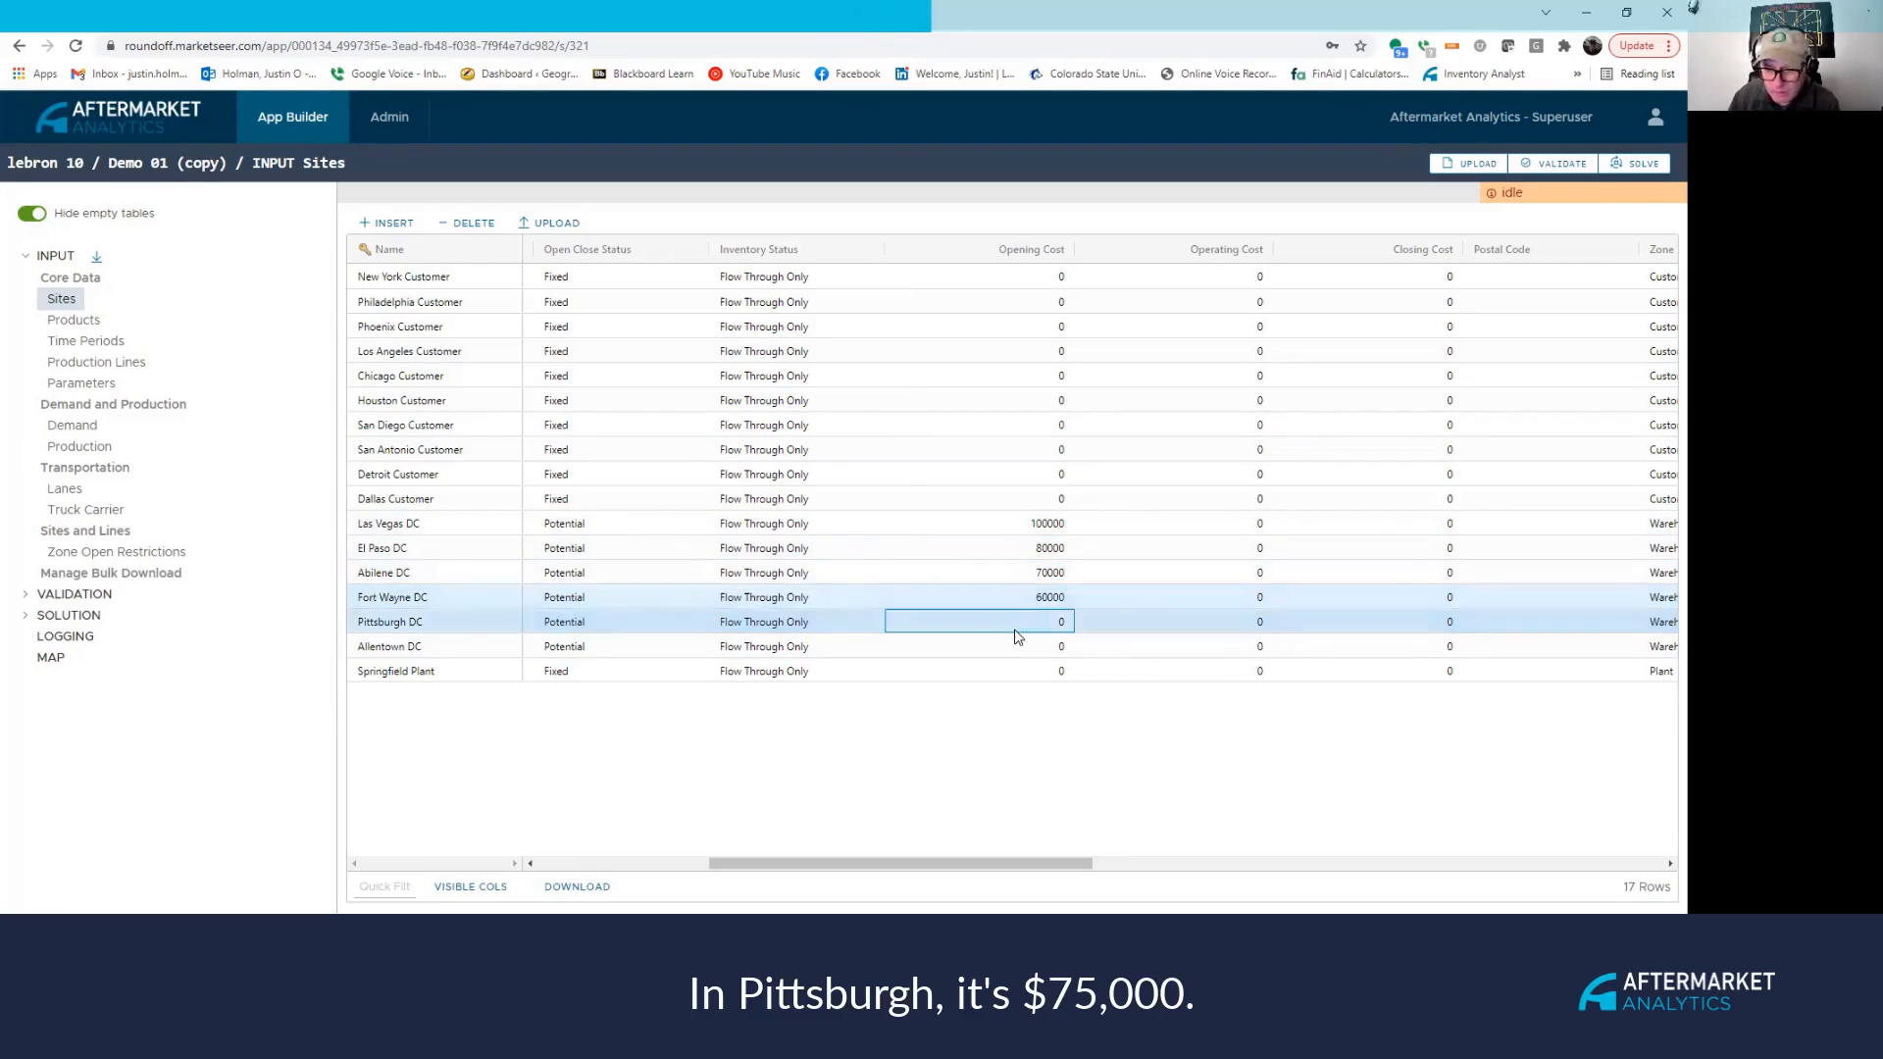
text(75000)
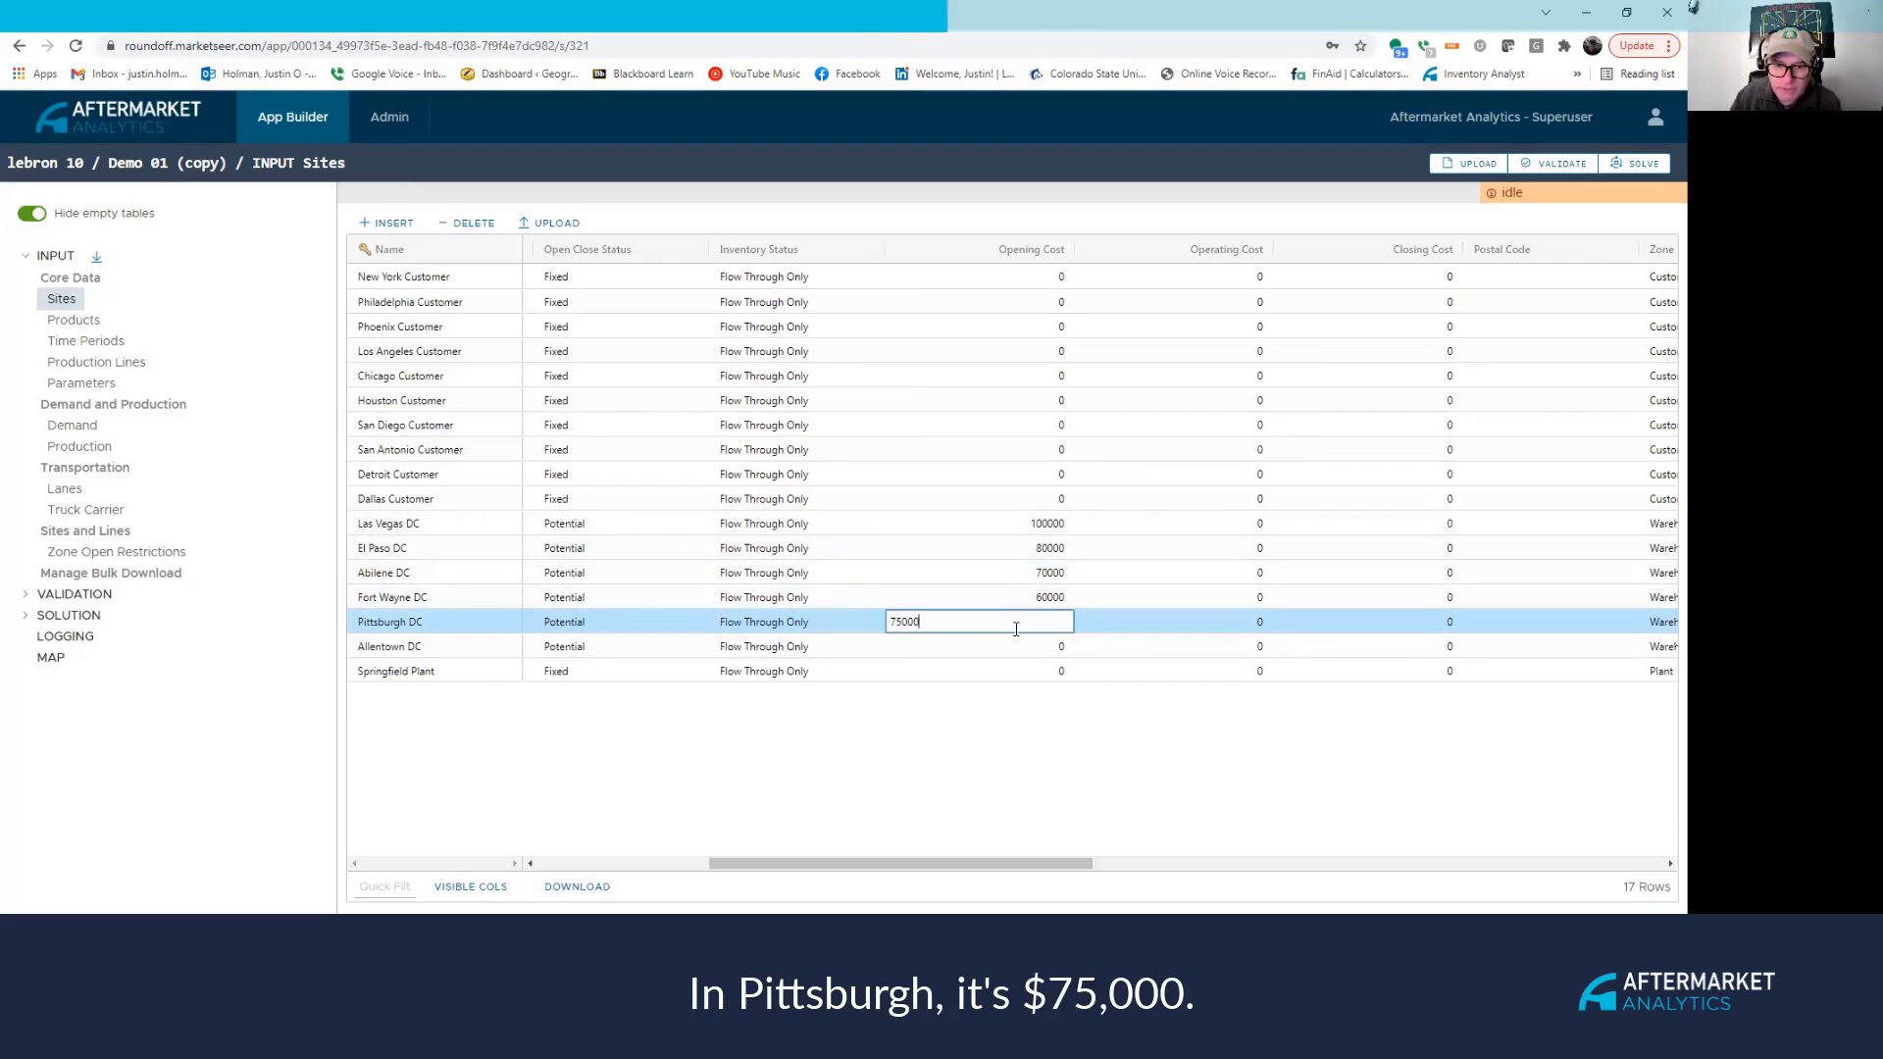
key(Return)
click(1016, 646)
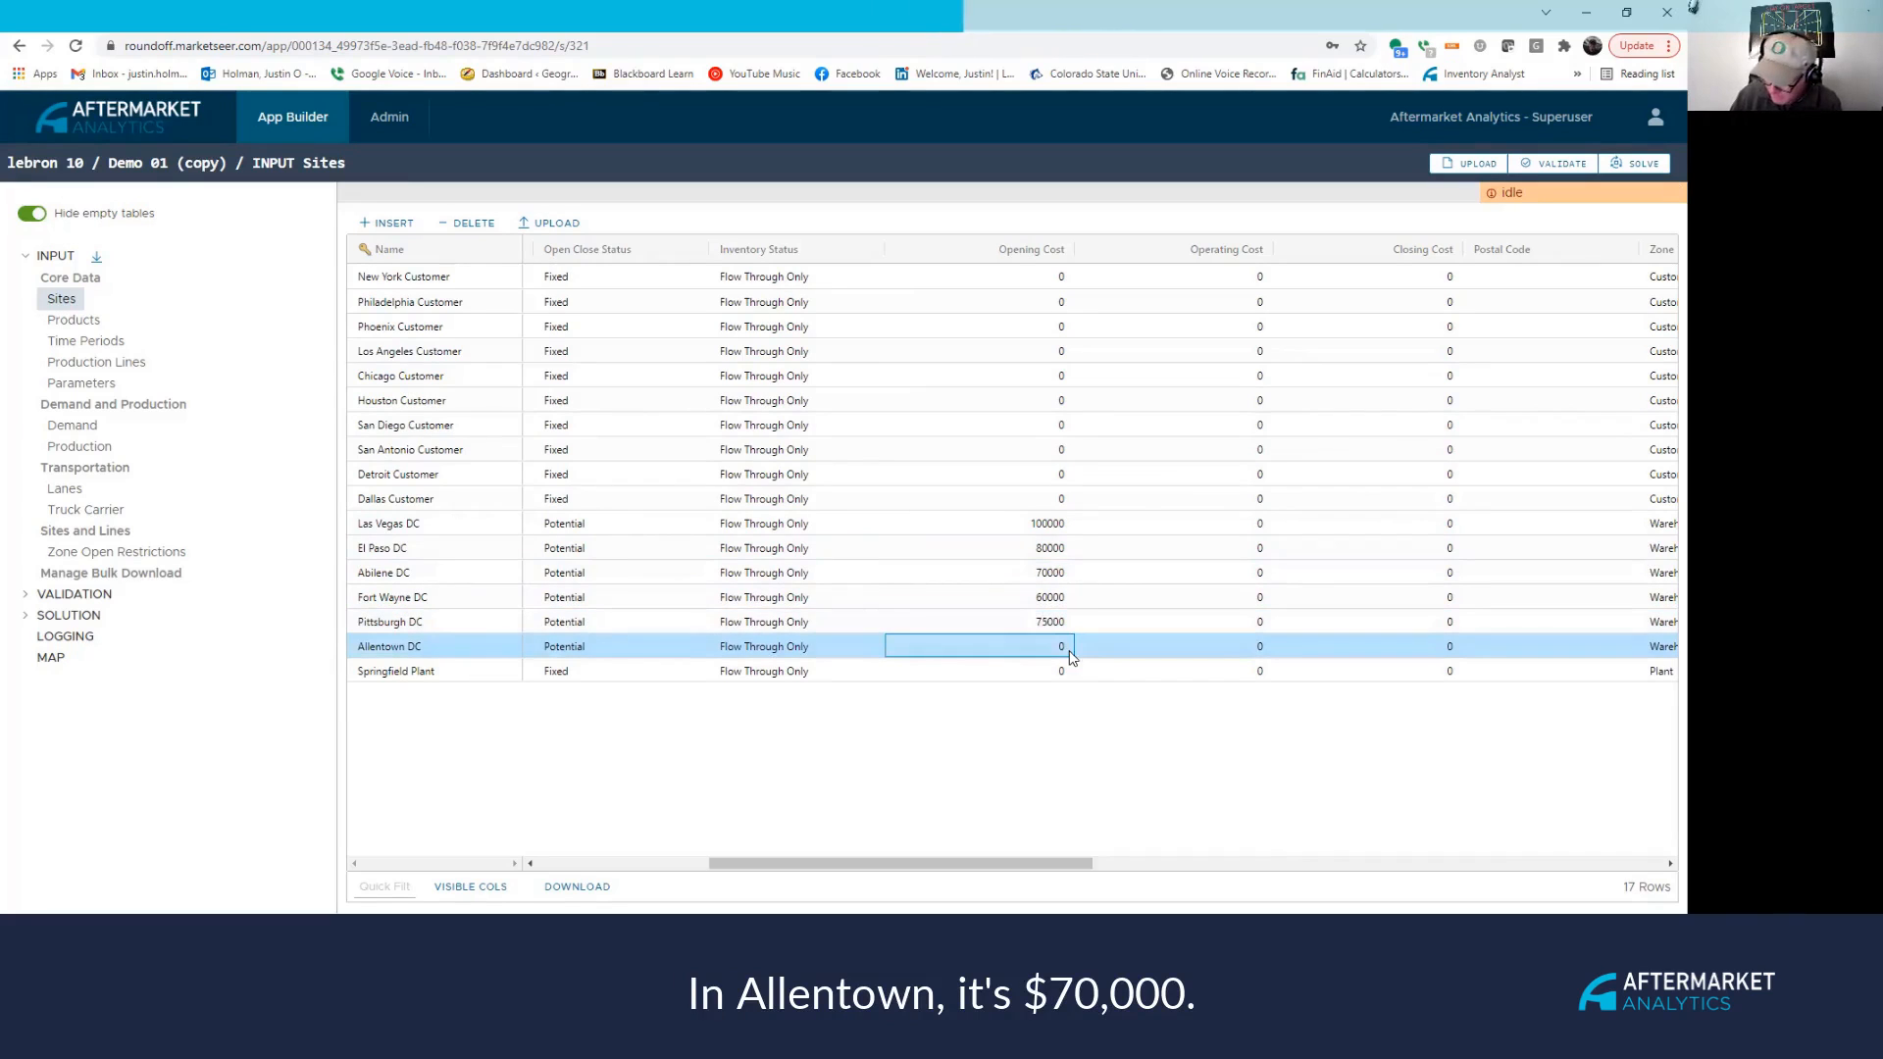
text(70000)
key(Return)
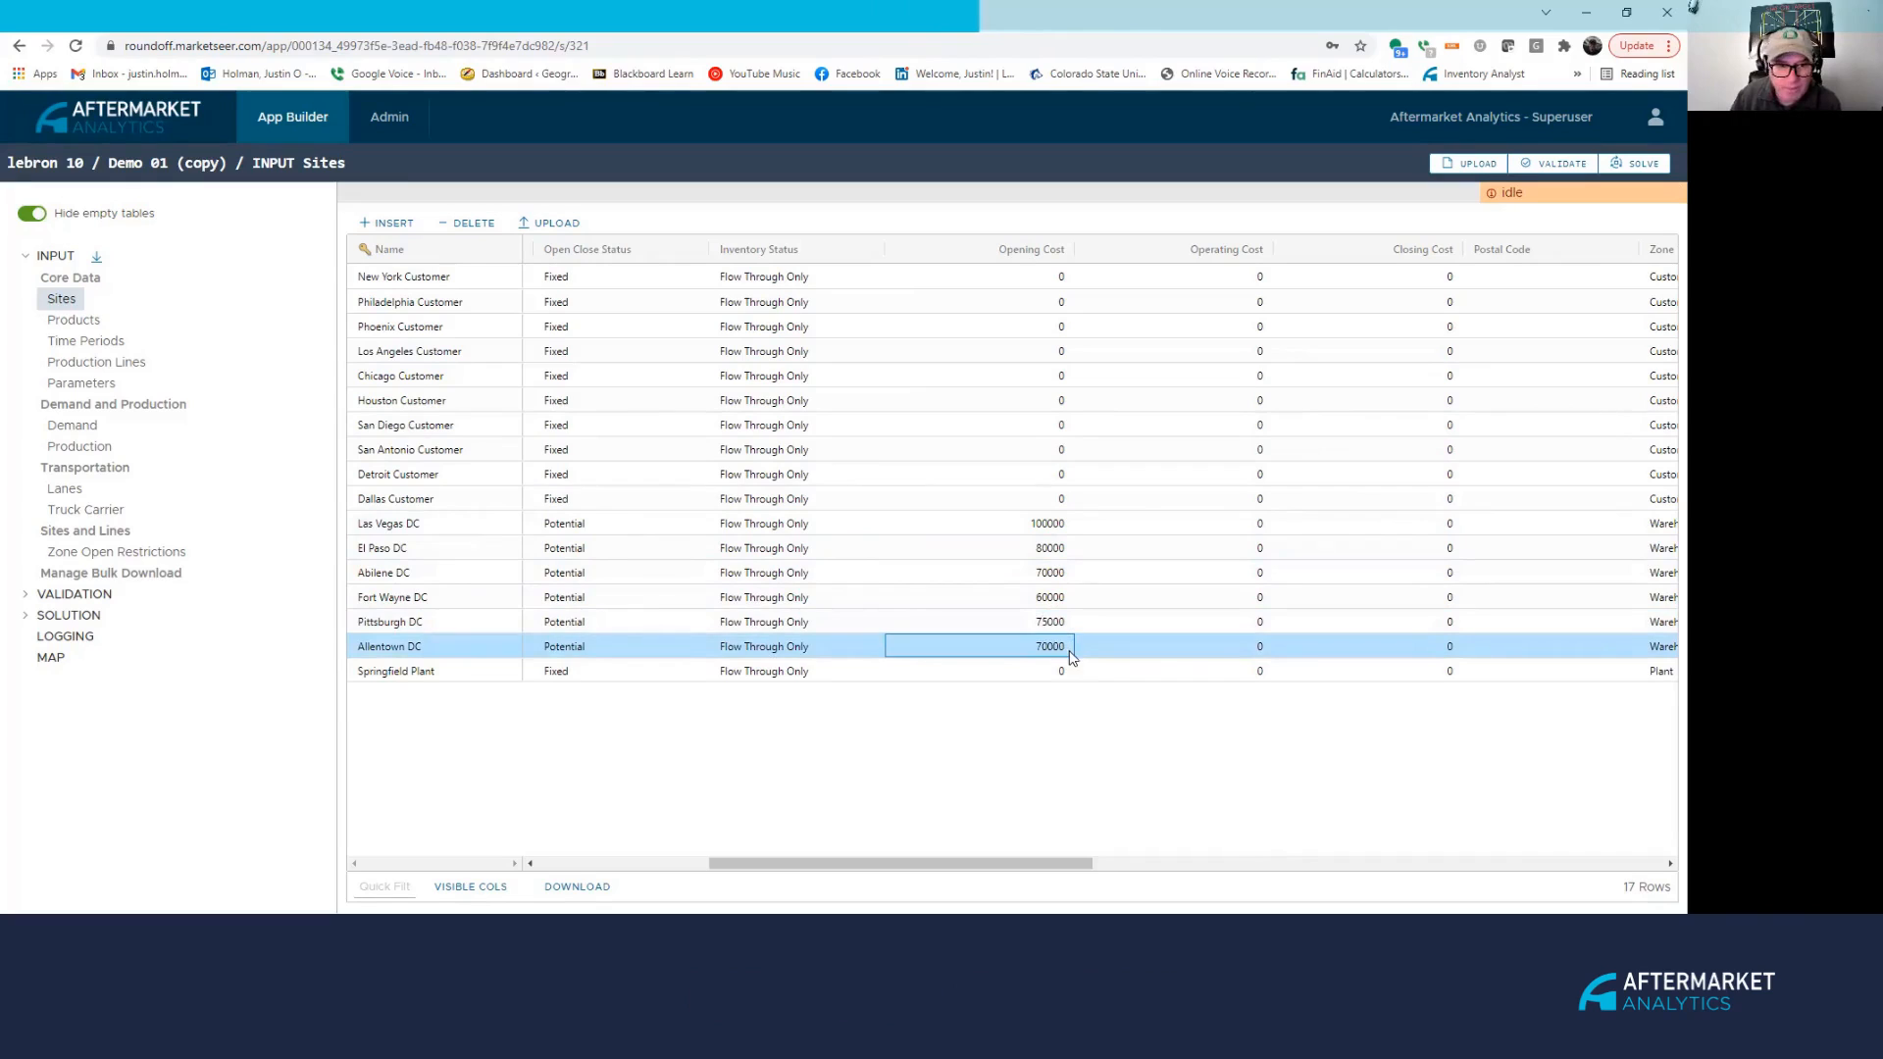
click(1030, 524)
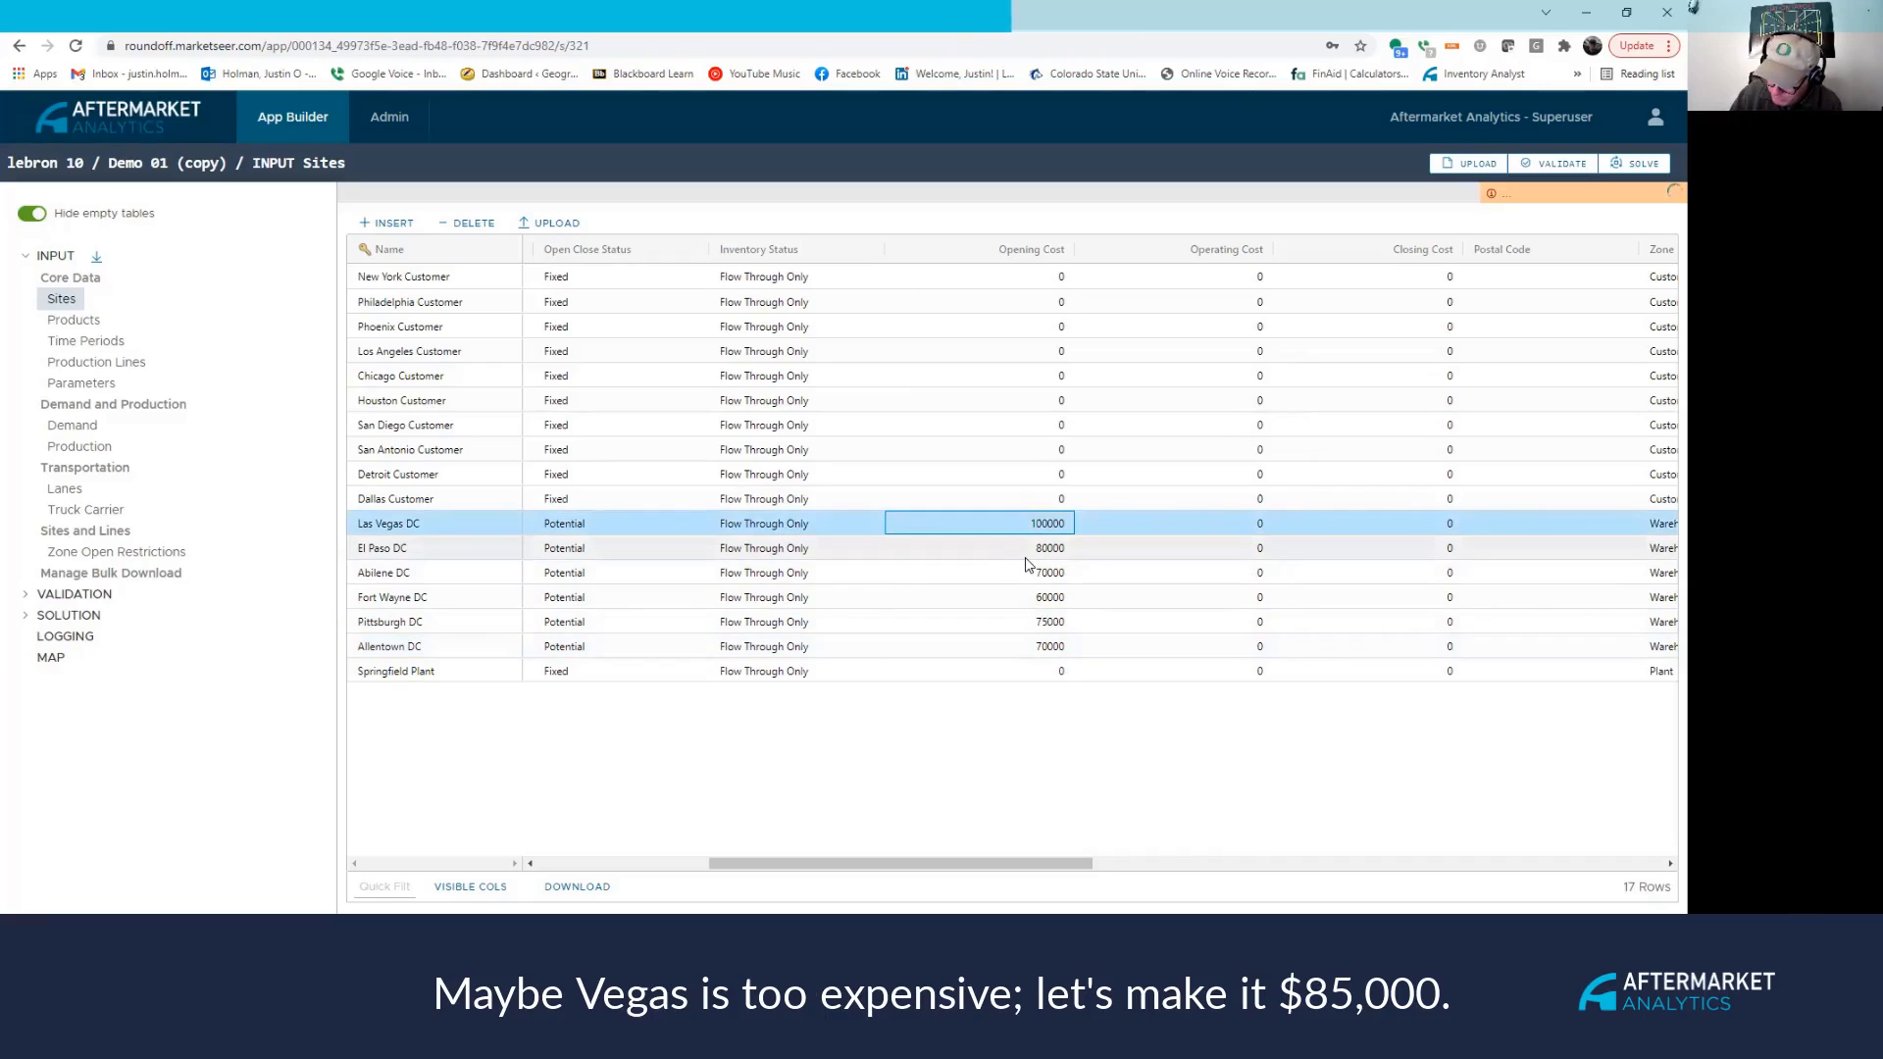
text(85000)
key(Return)
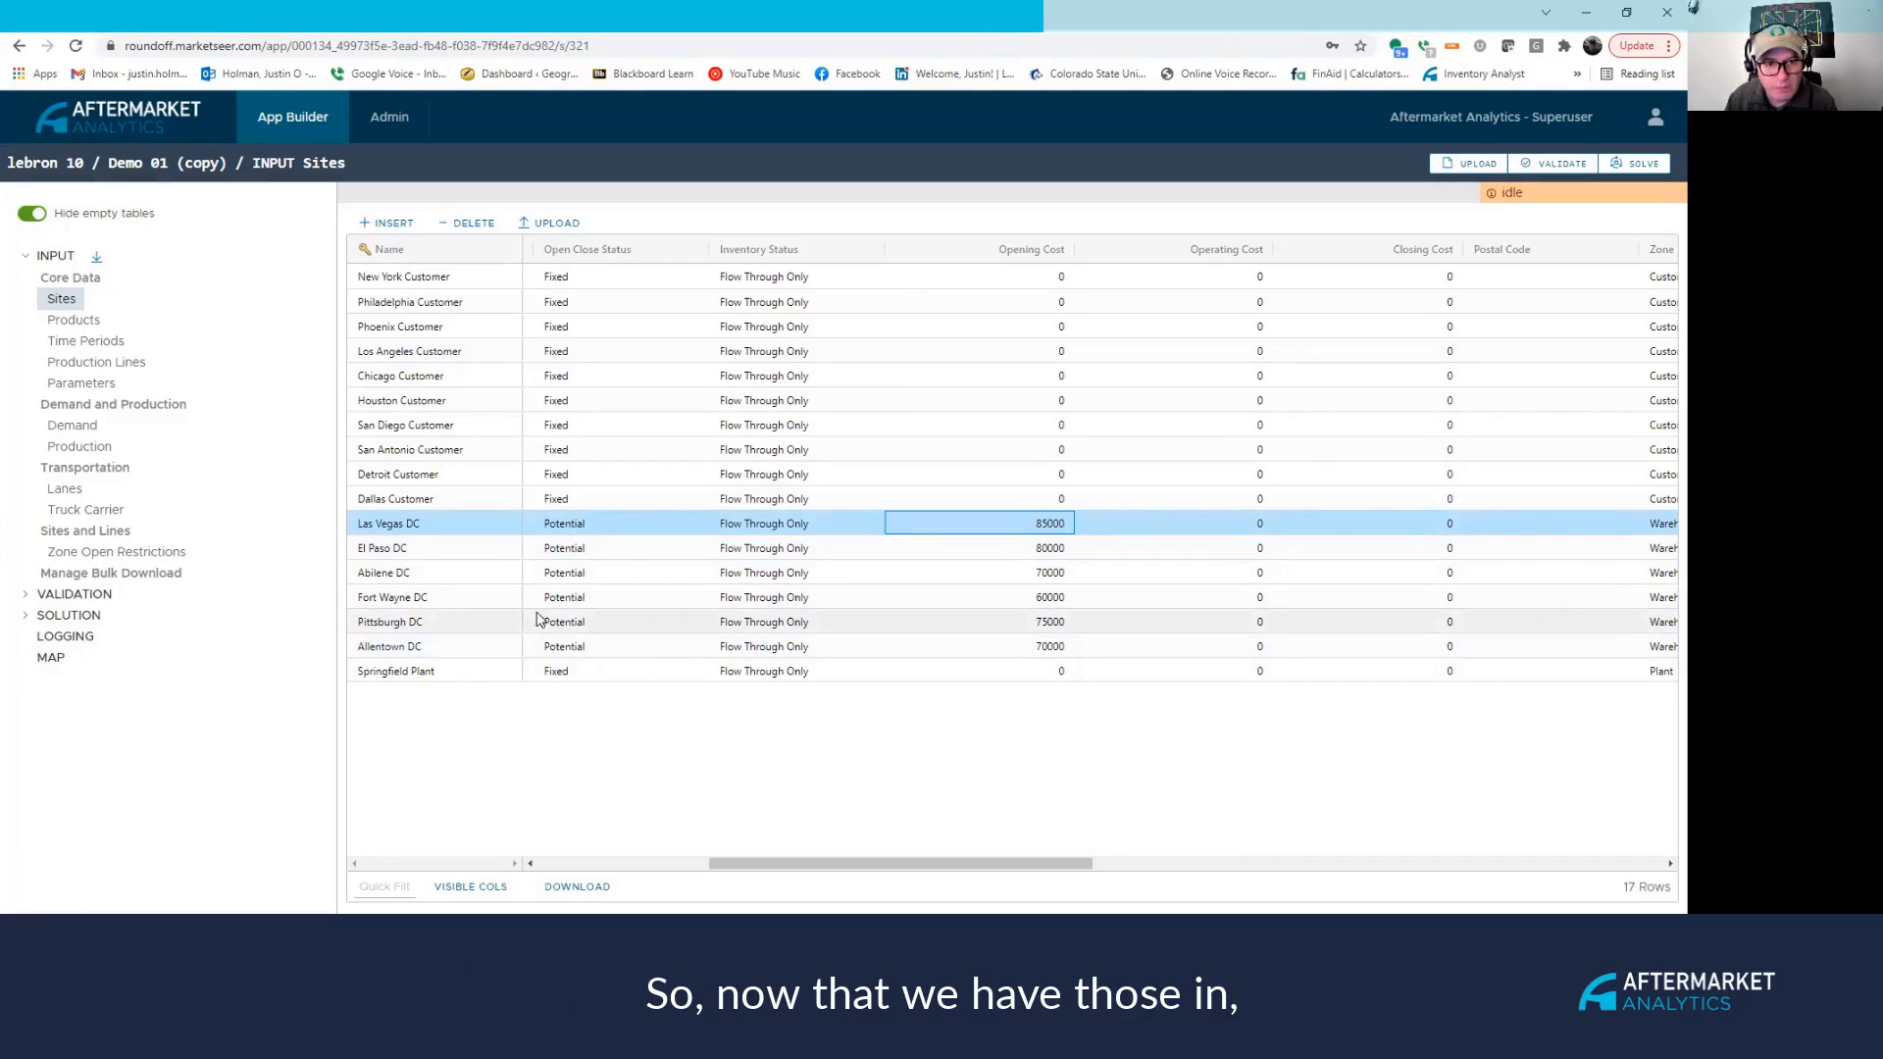
In Zone Open Restrictions, set Warehouse's maximum open sites to 2 and widen the min/max columns.
click(157, 551)
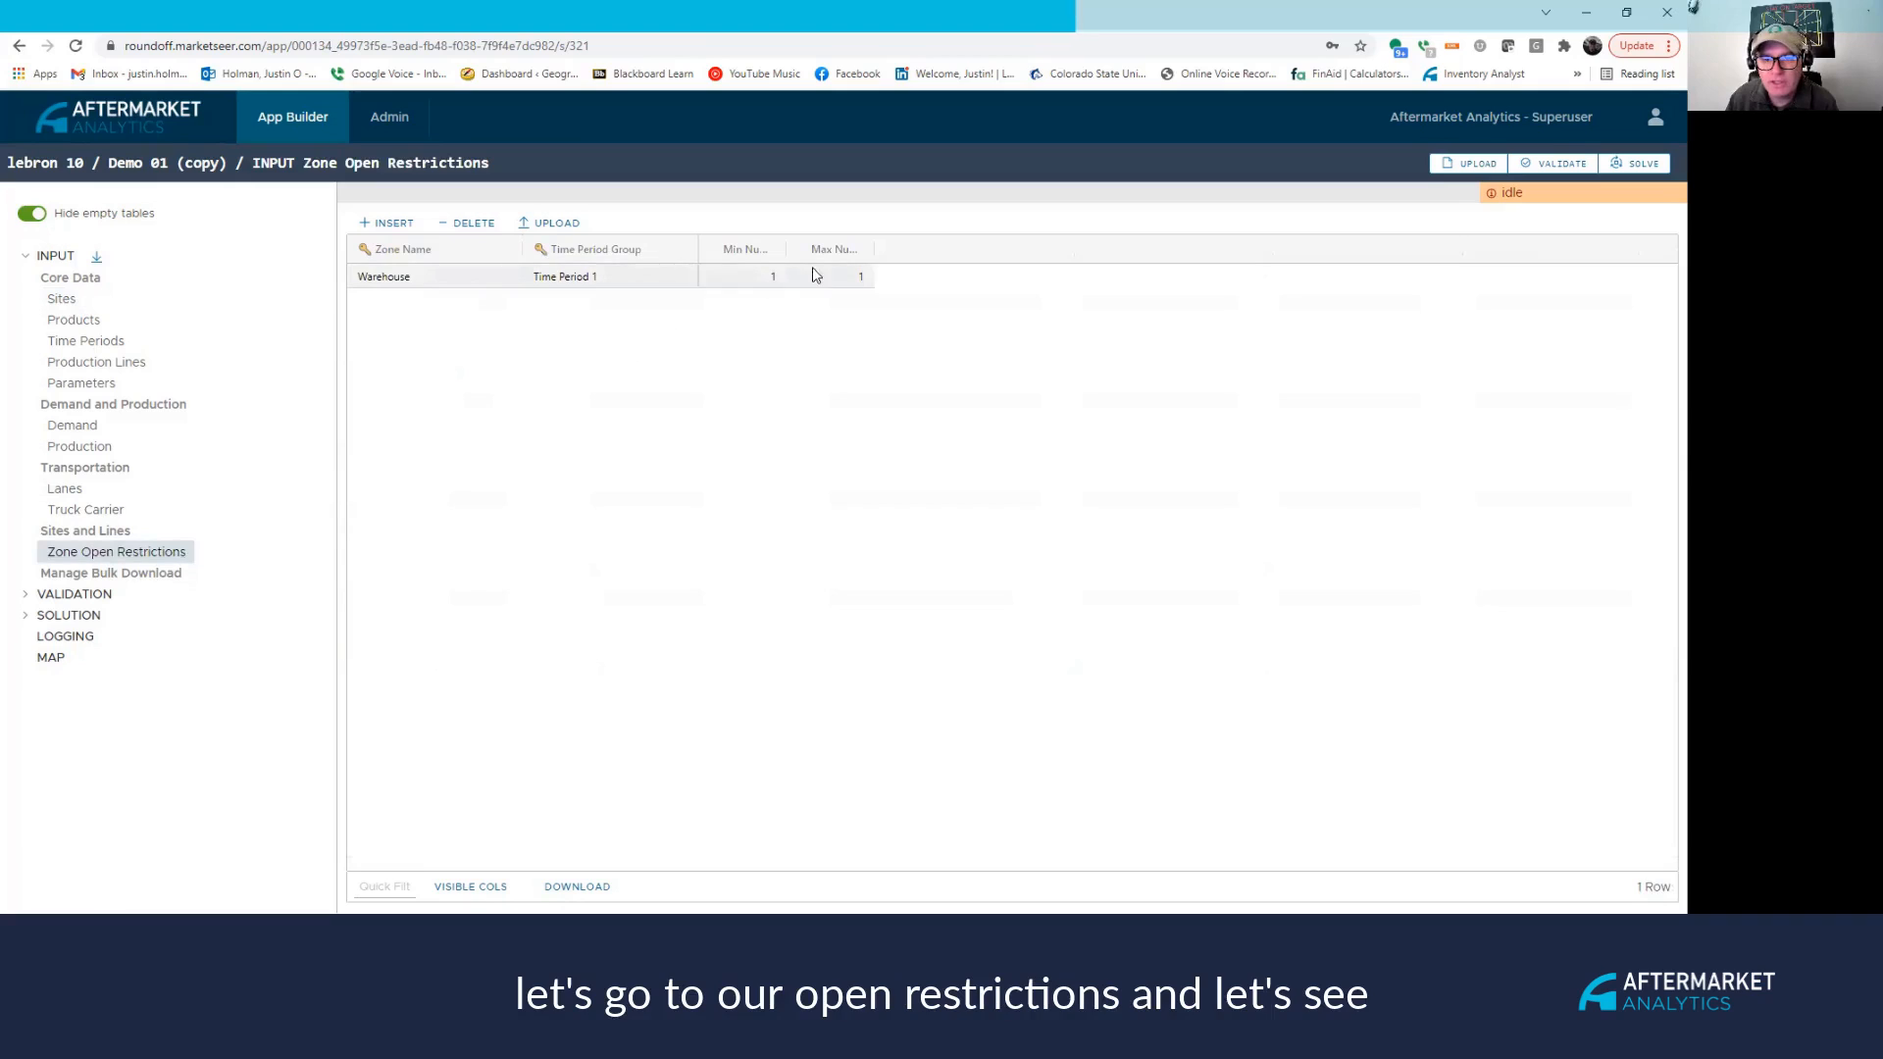
double_click(827, 277)
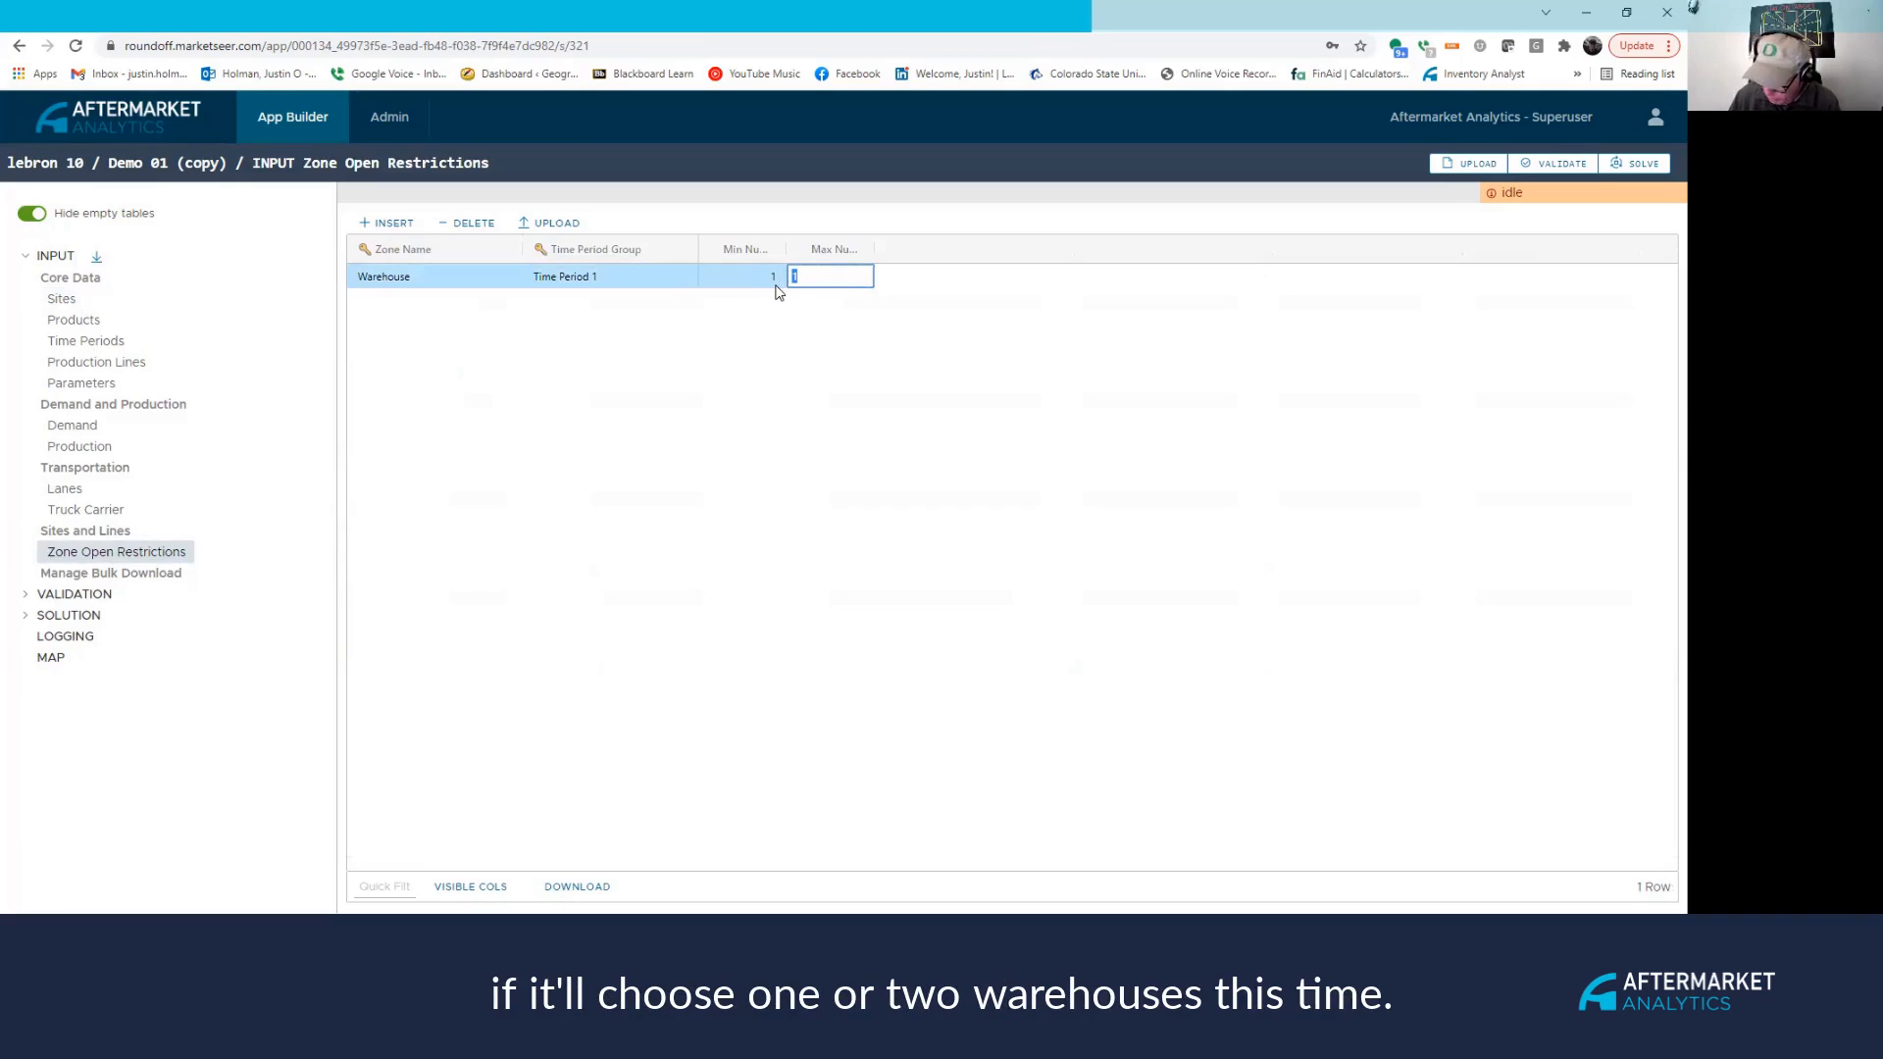
text(2)
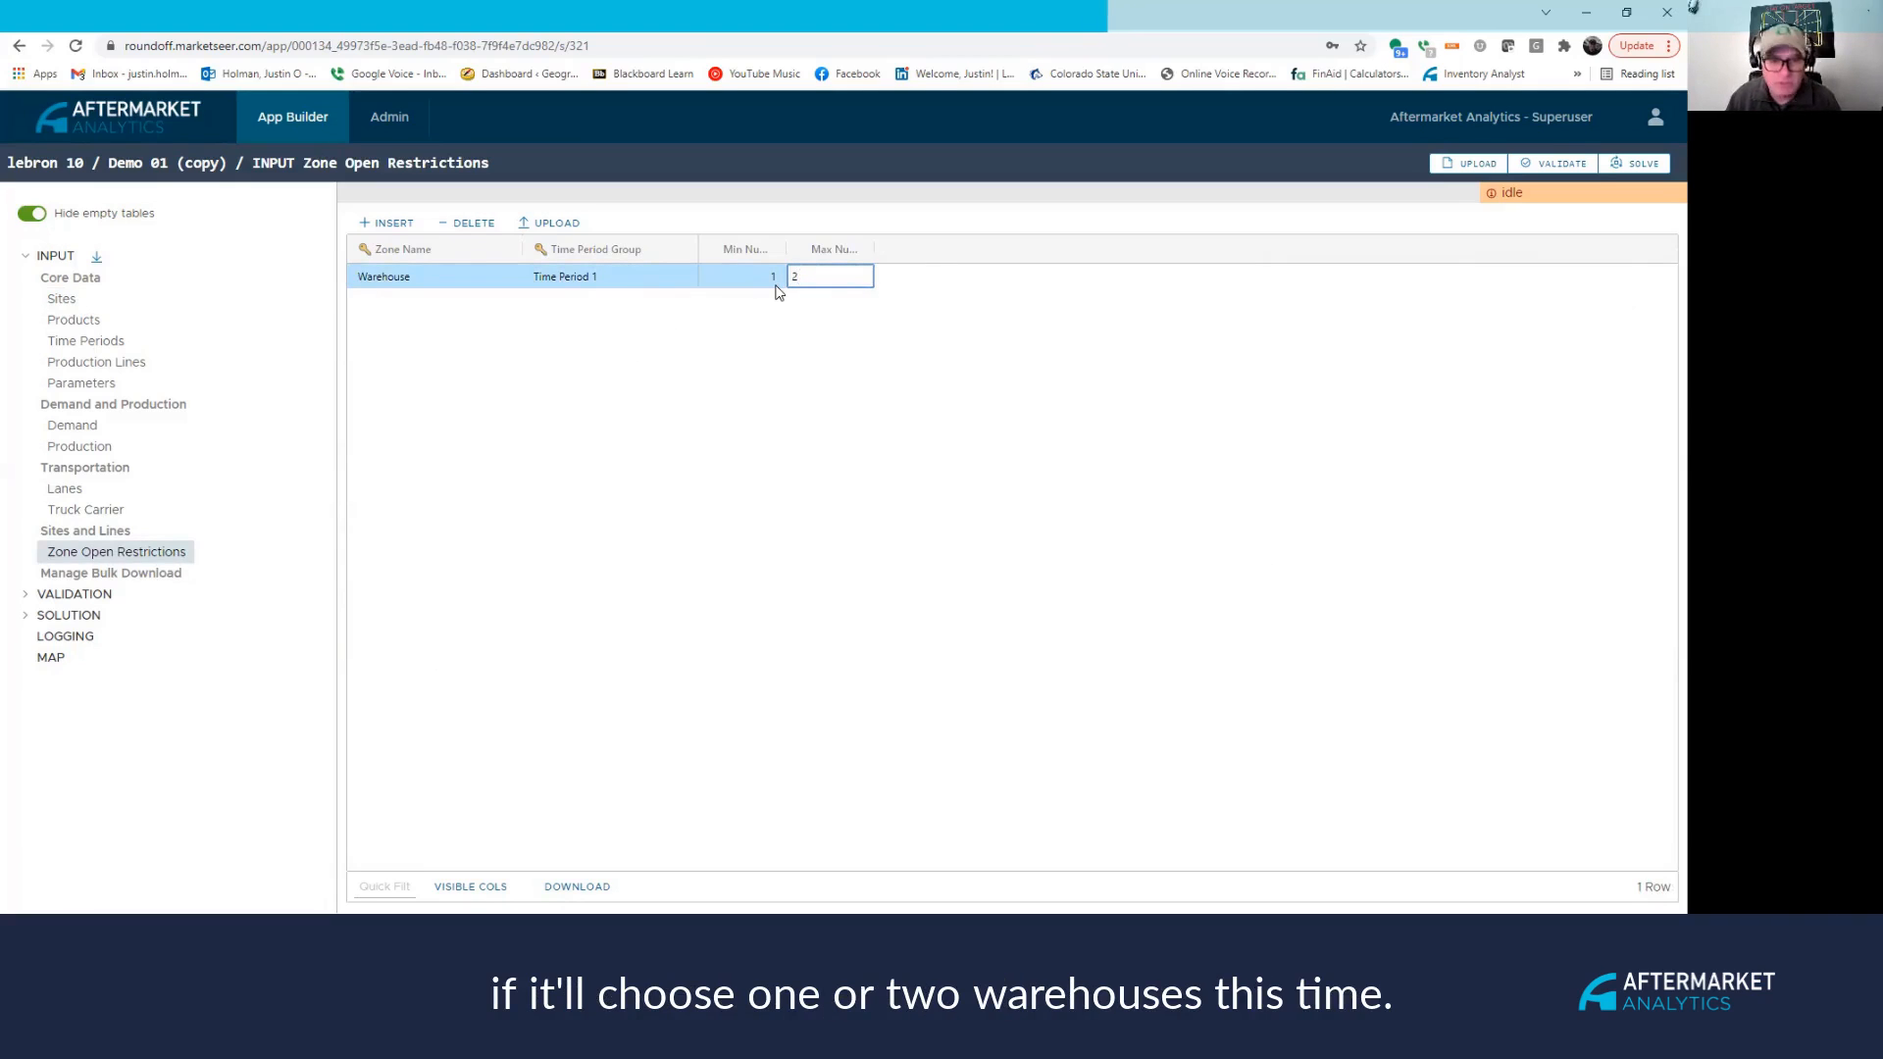
drag(785, 250, 914, 249)
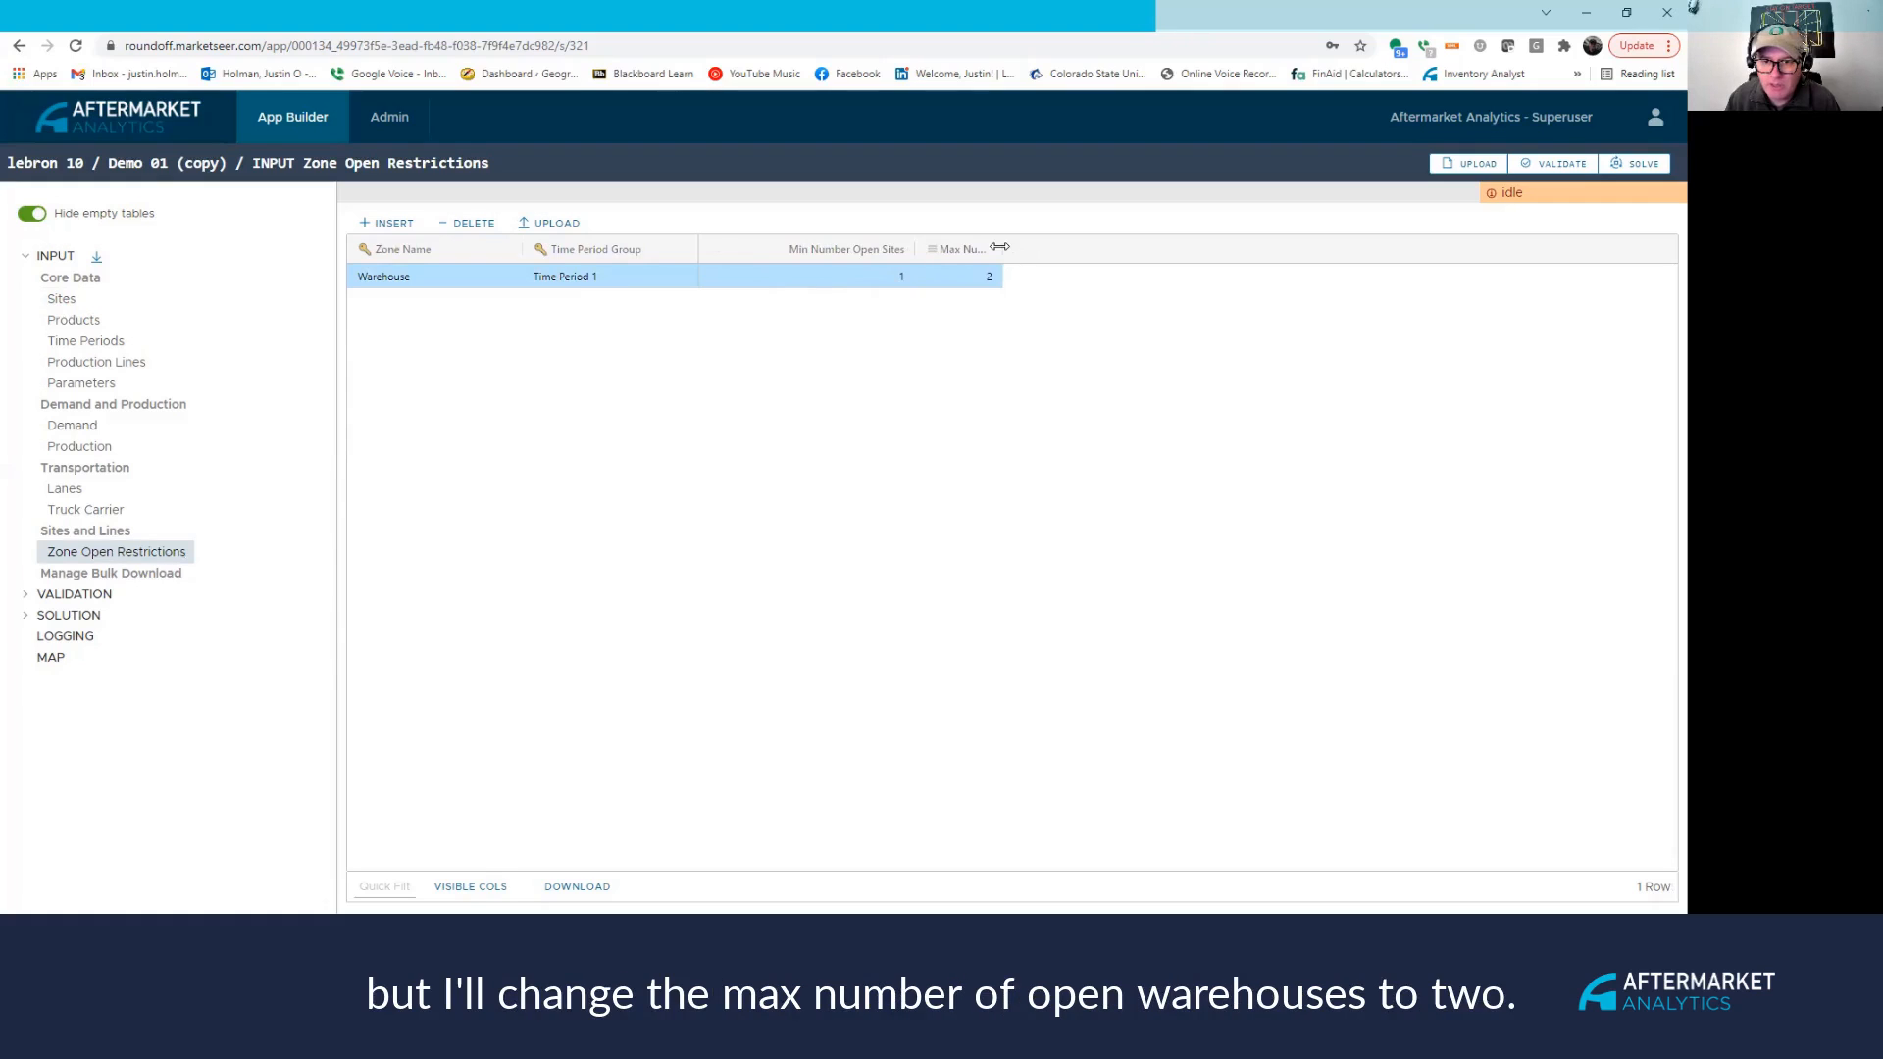
drag(1001, 251, 1144, 266)
click(1125, 281)
text(2)
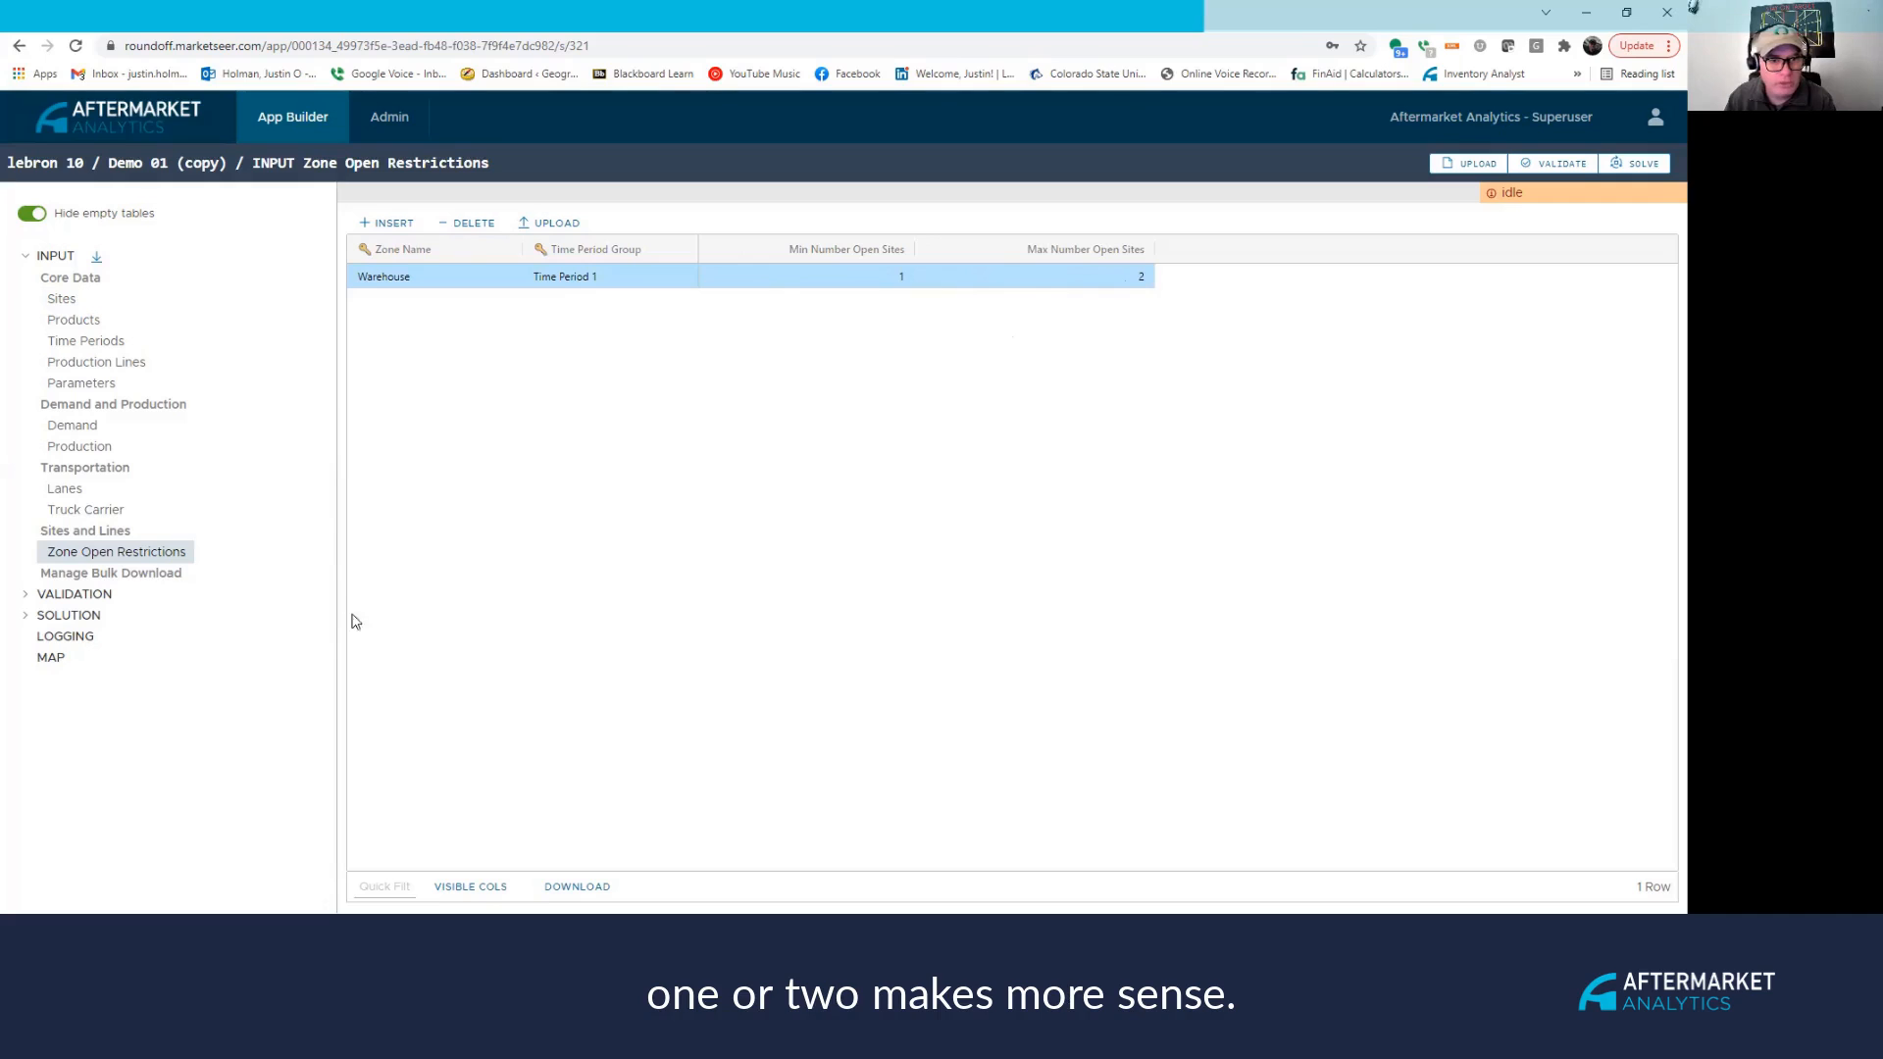
Solve the model and view the Summary Reports Parameters, showing total cost 244704.46.
click(1634, 163)
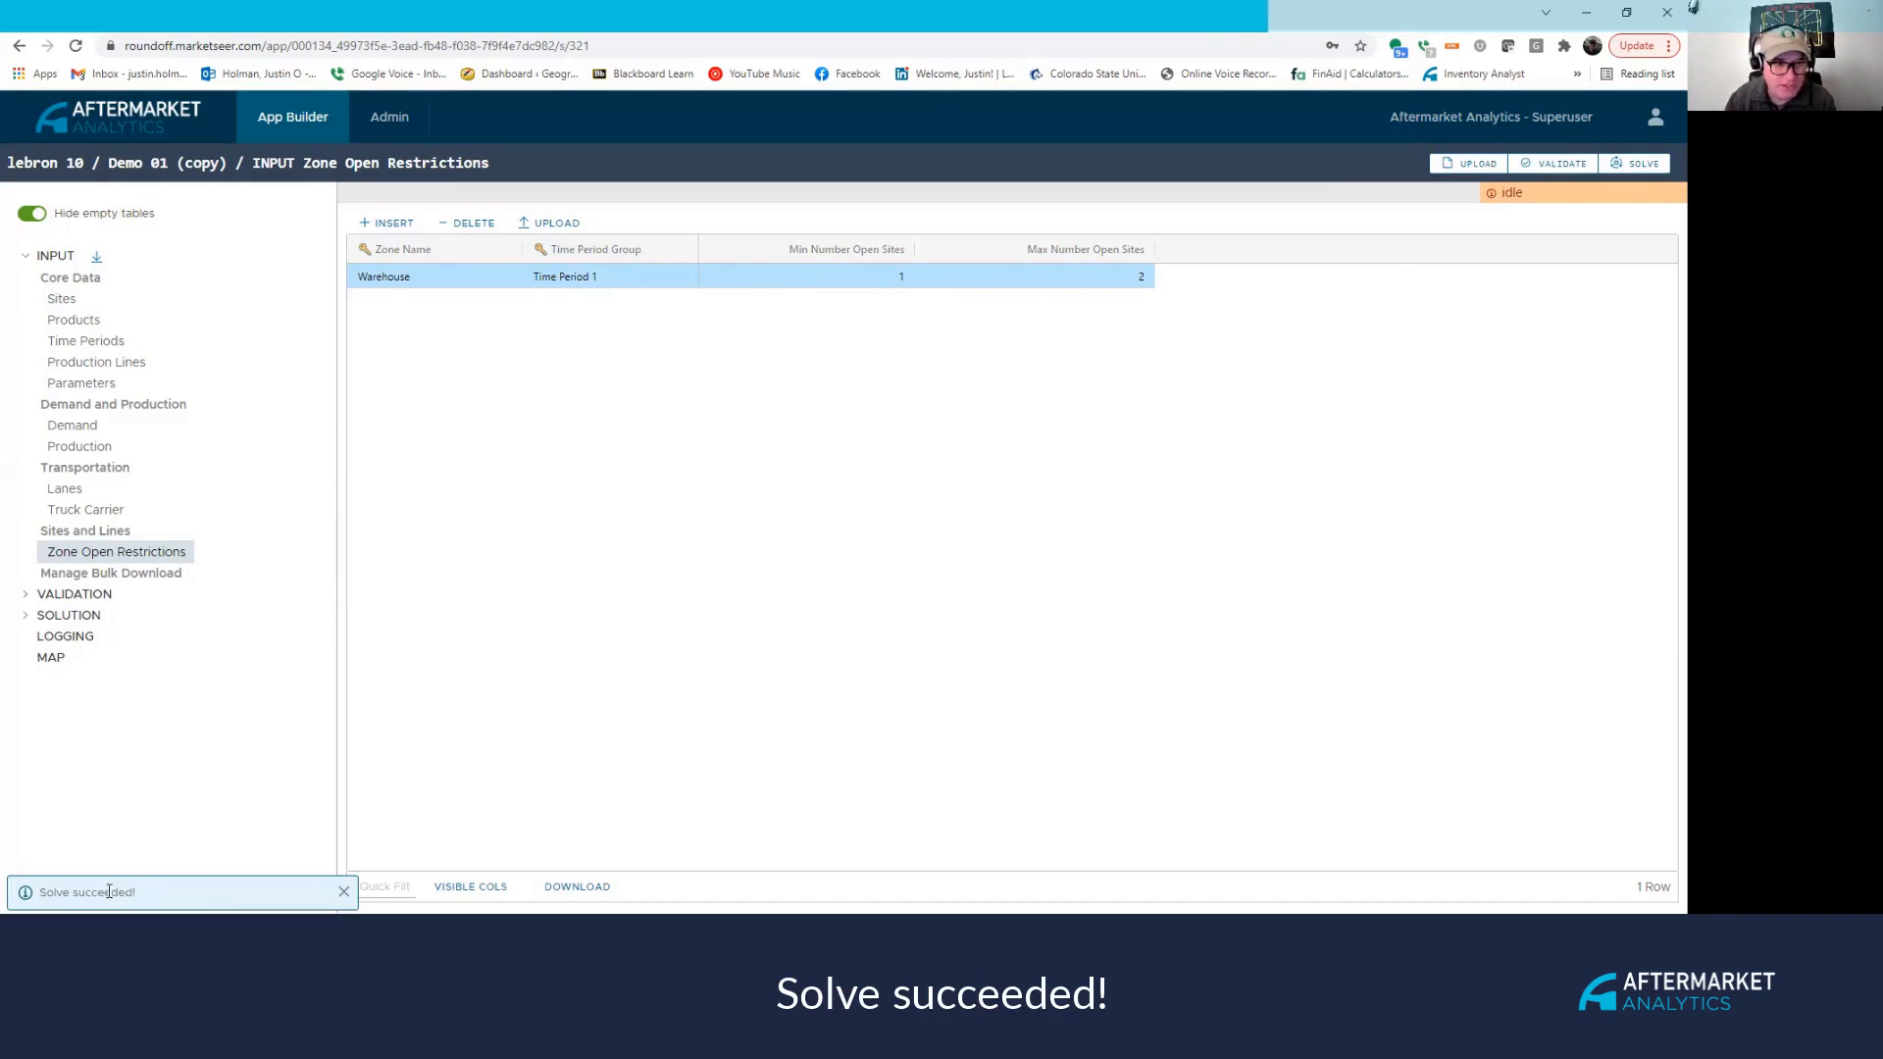
click(70, 616)
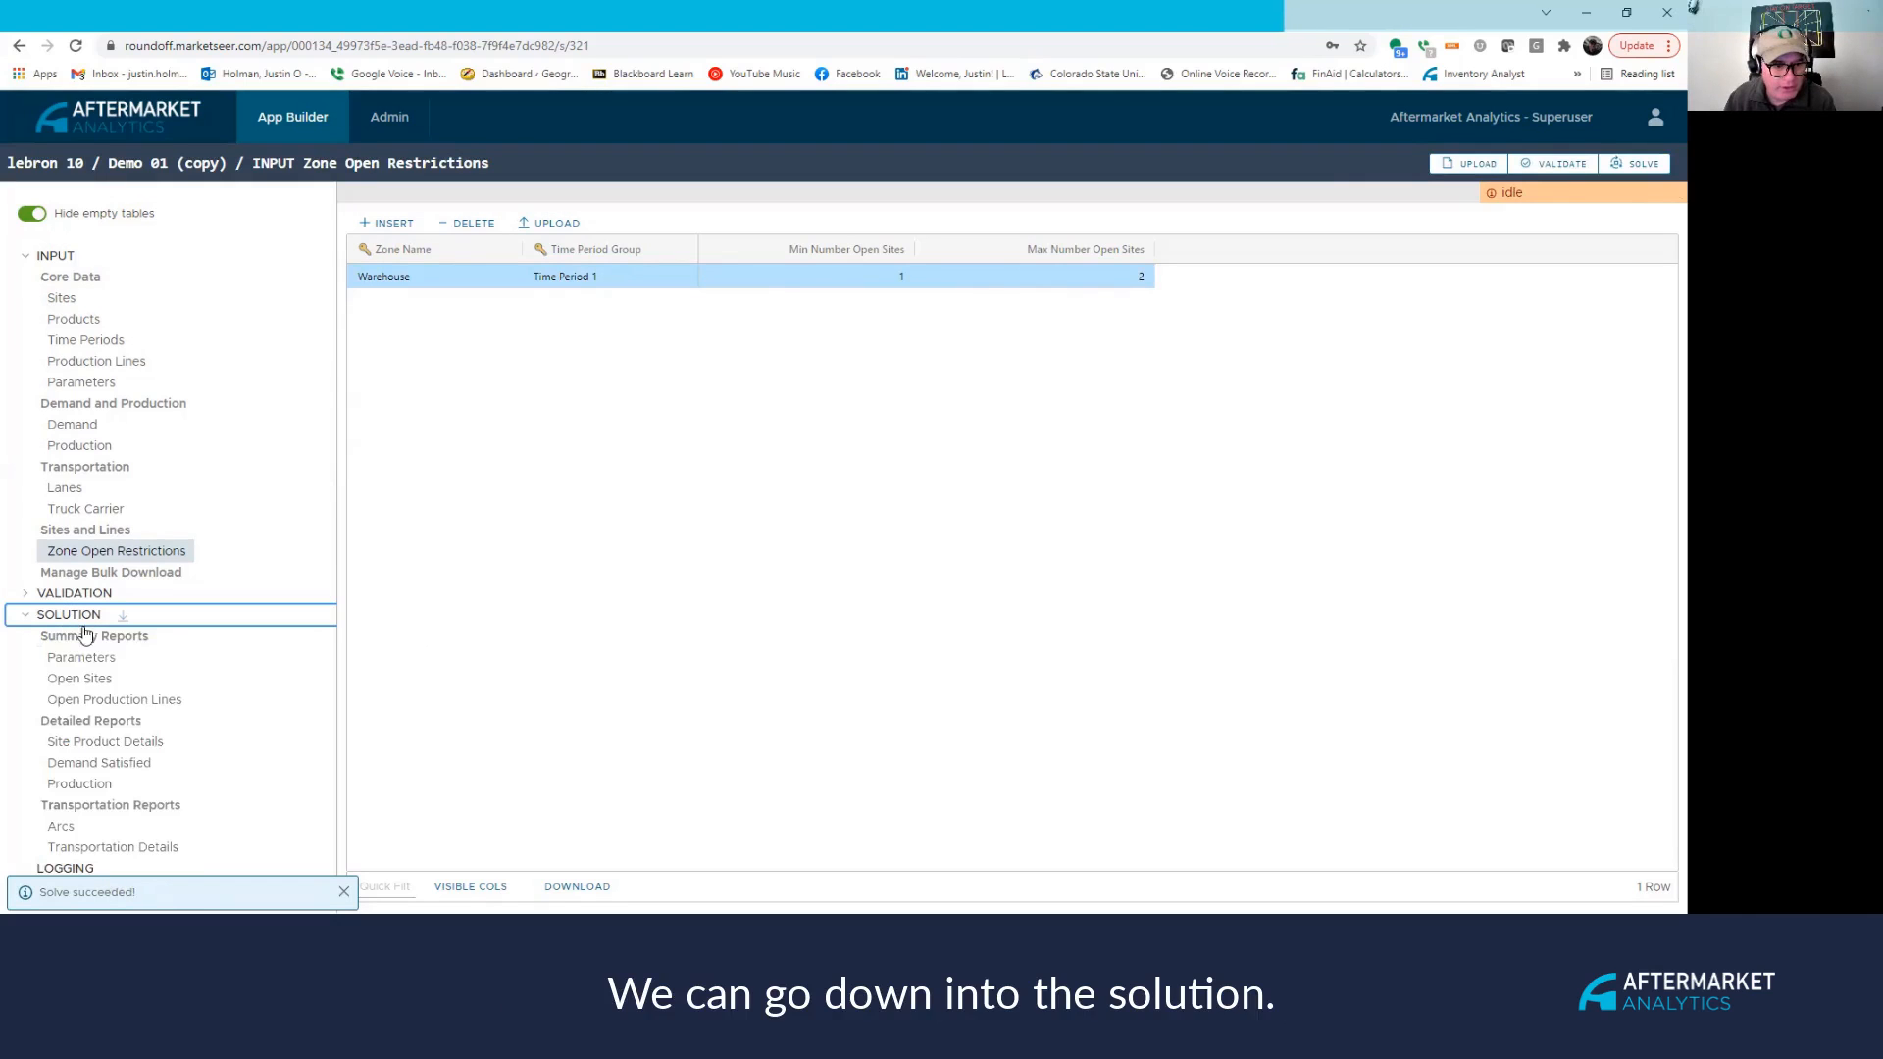
click(101, 658)
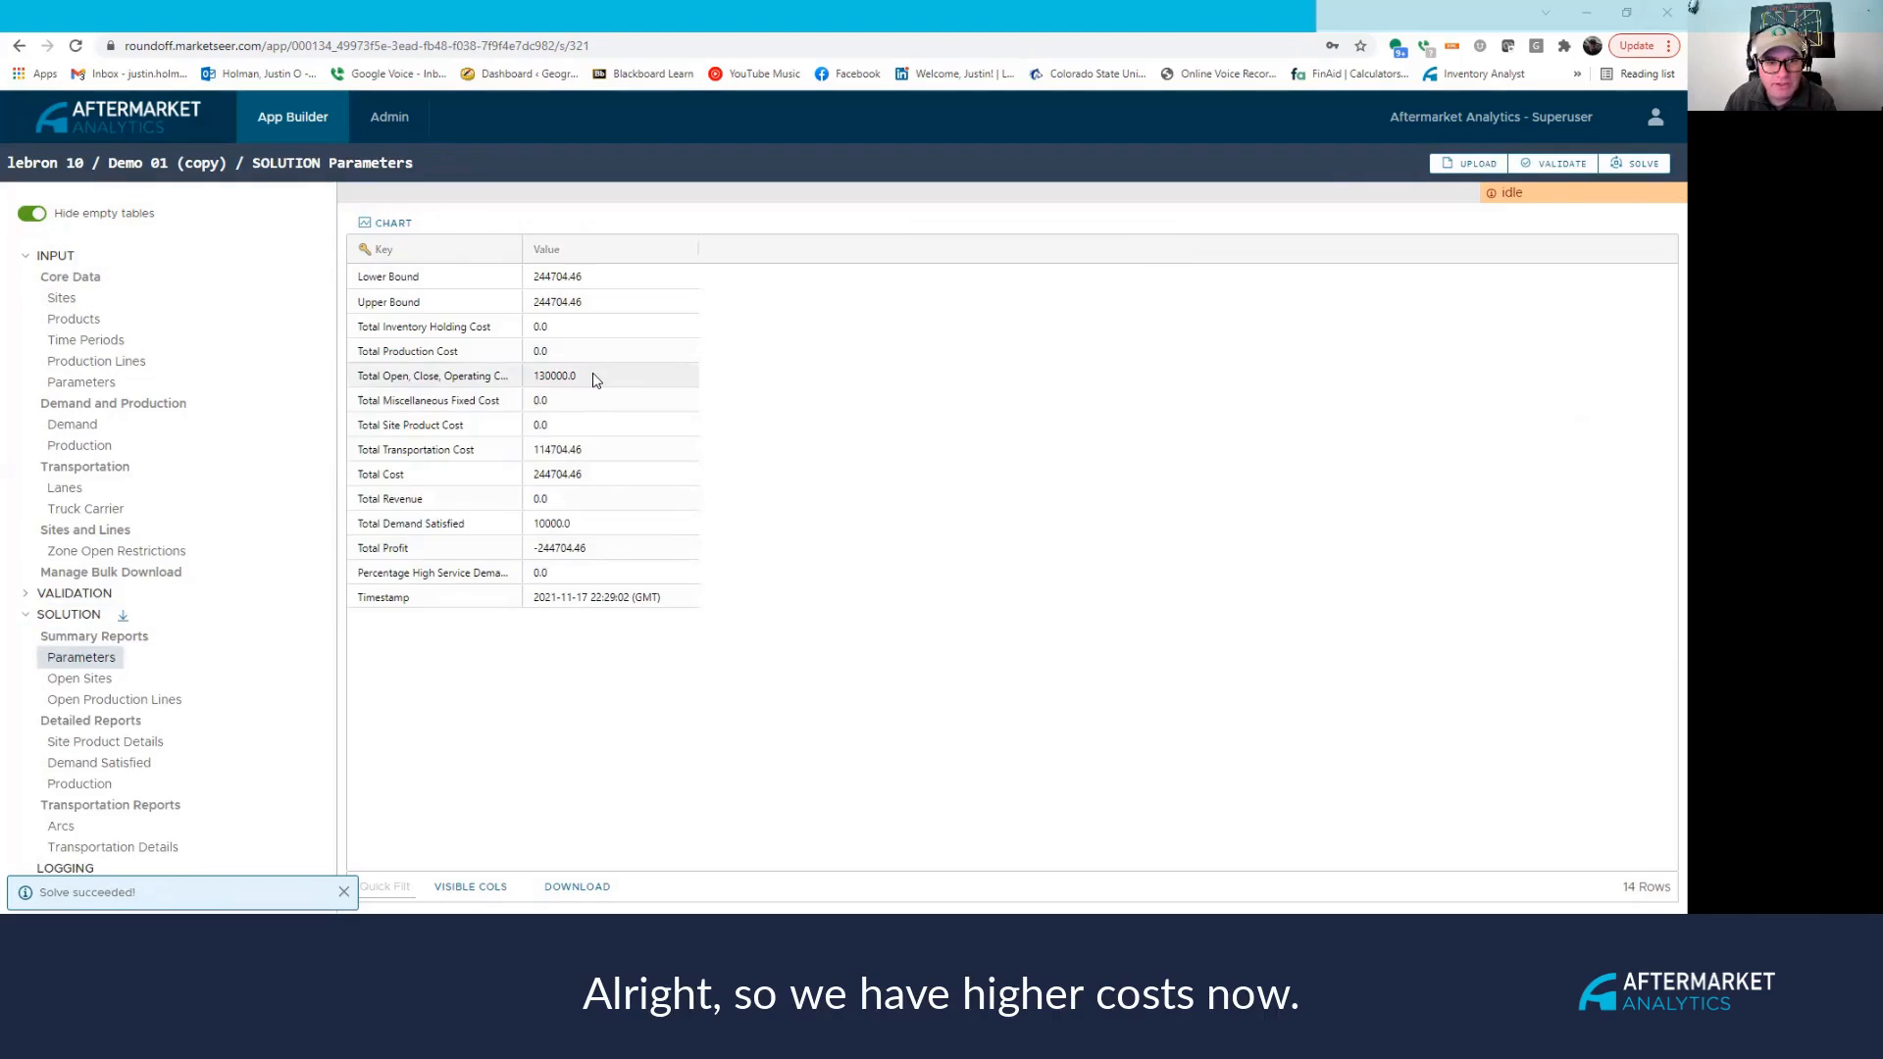
double_click(521, 248)
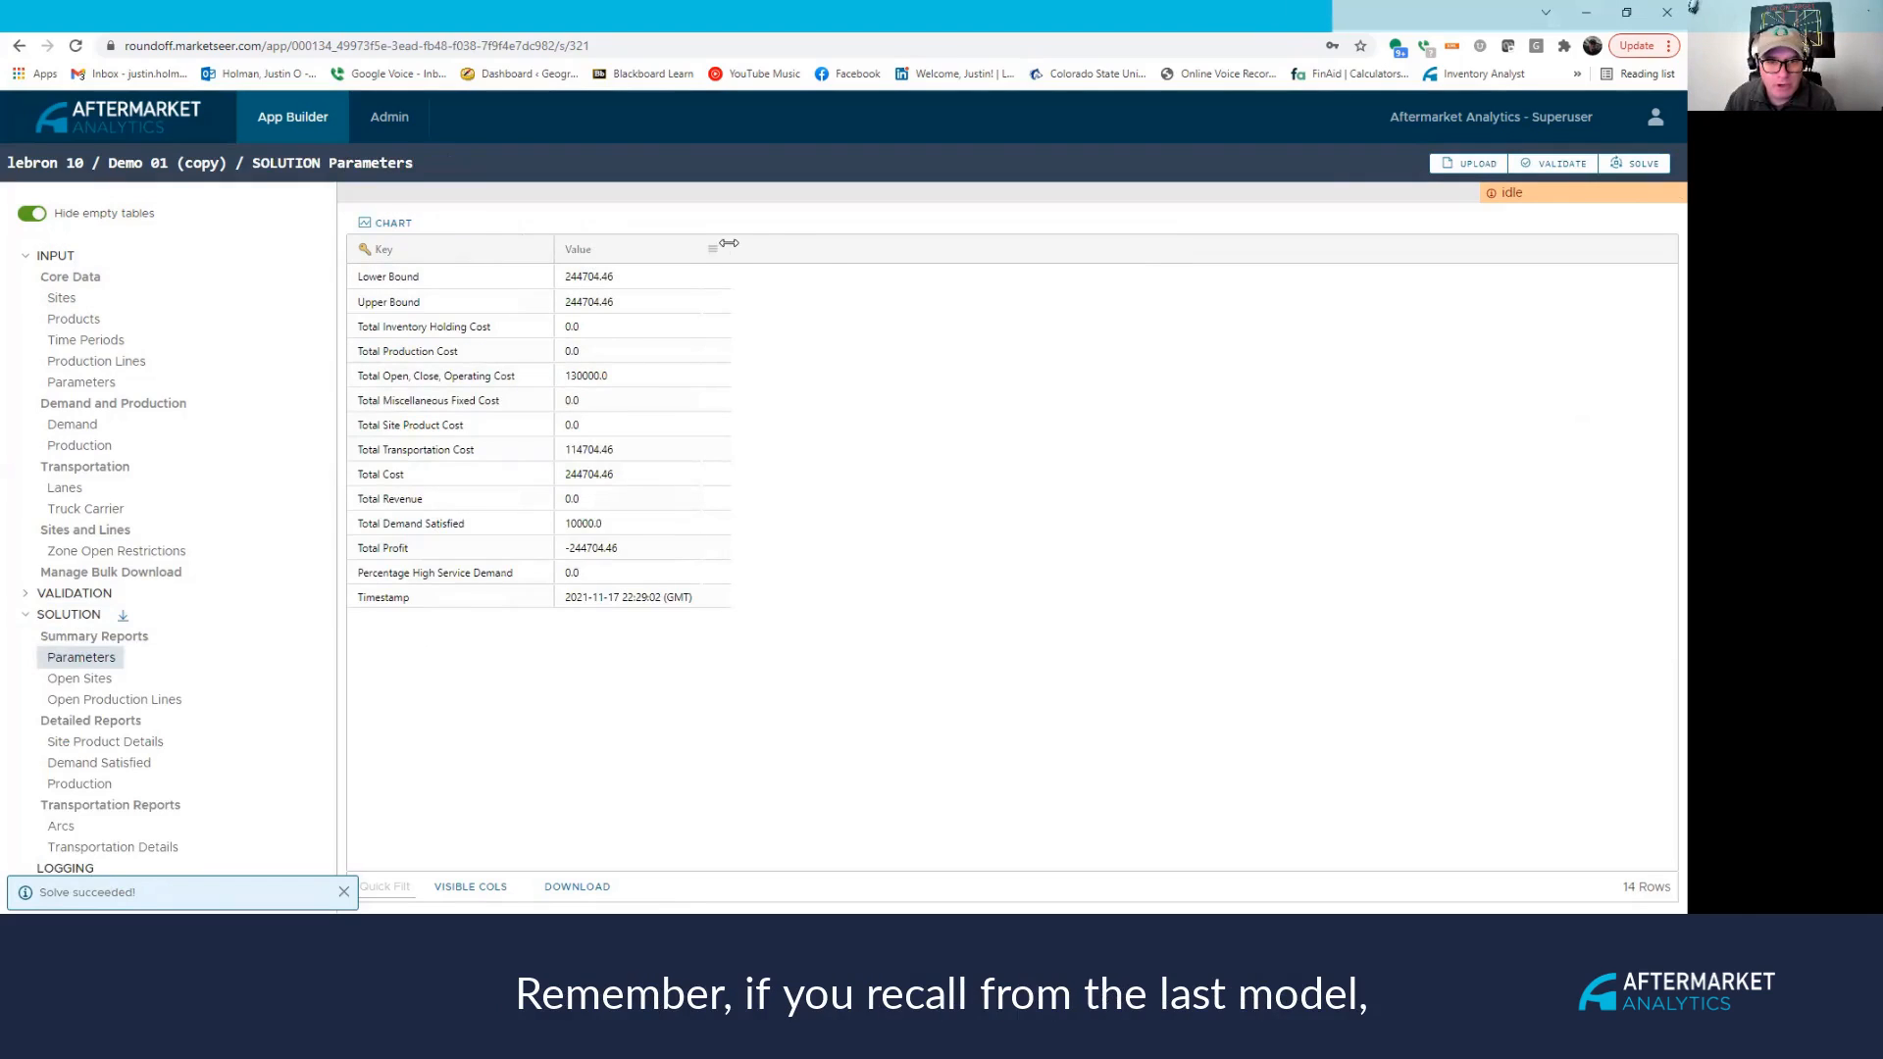
drag(729, 243, 827, 245)
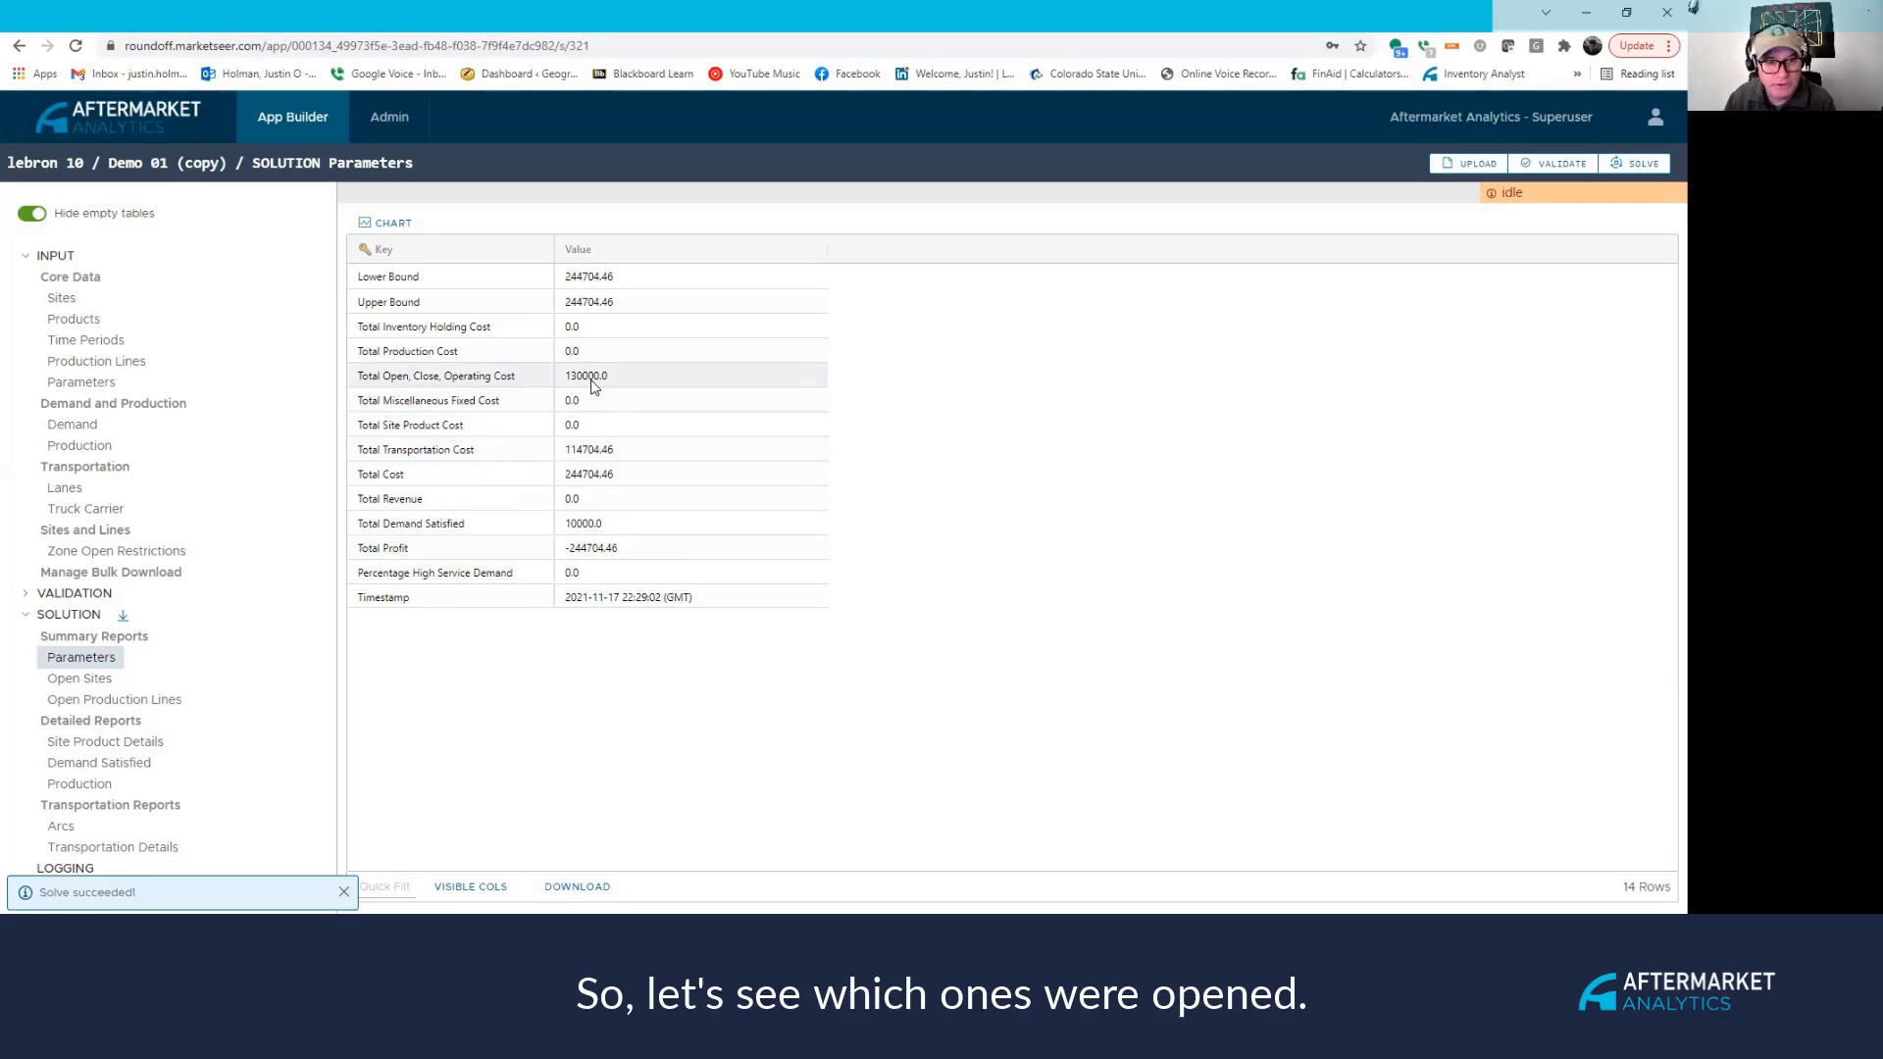
Review Open Sites showing Abilene DC and Fort Wayne DC opened, then view the solution map.
click(83, 678)
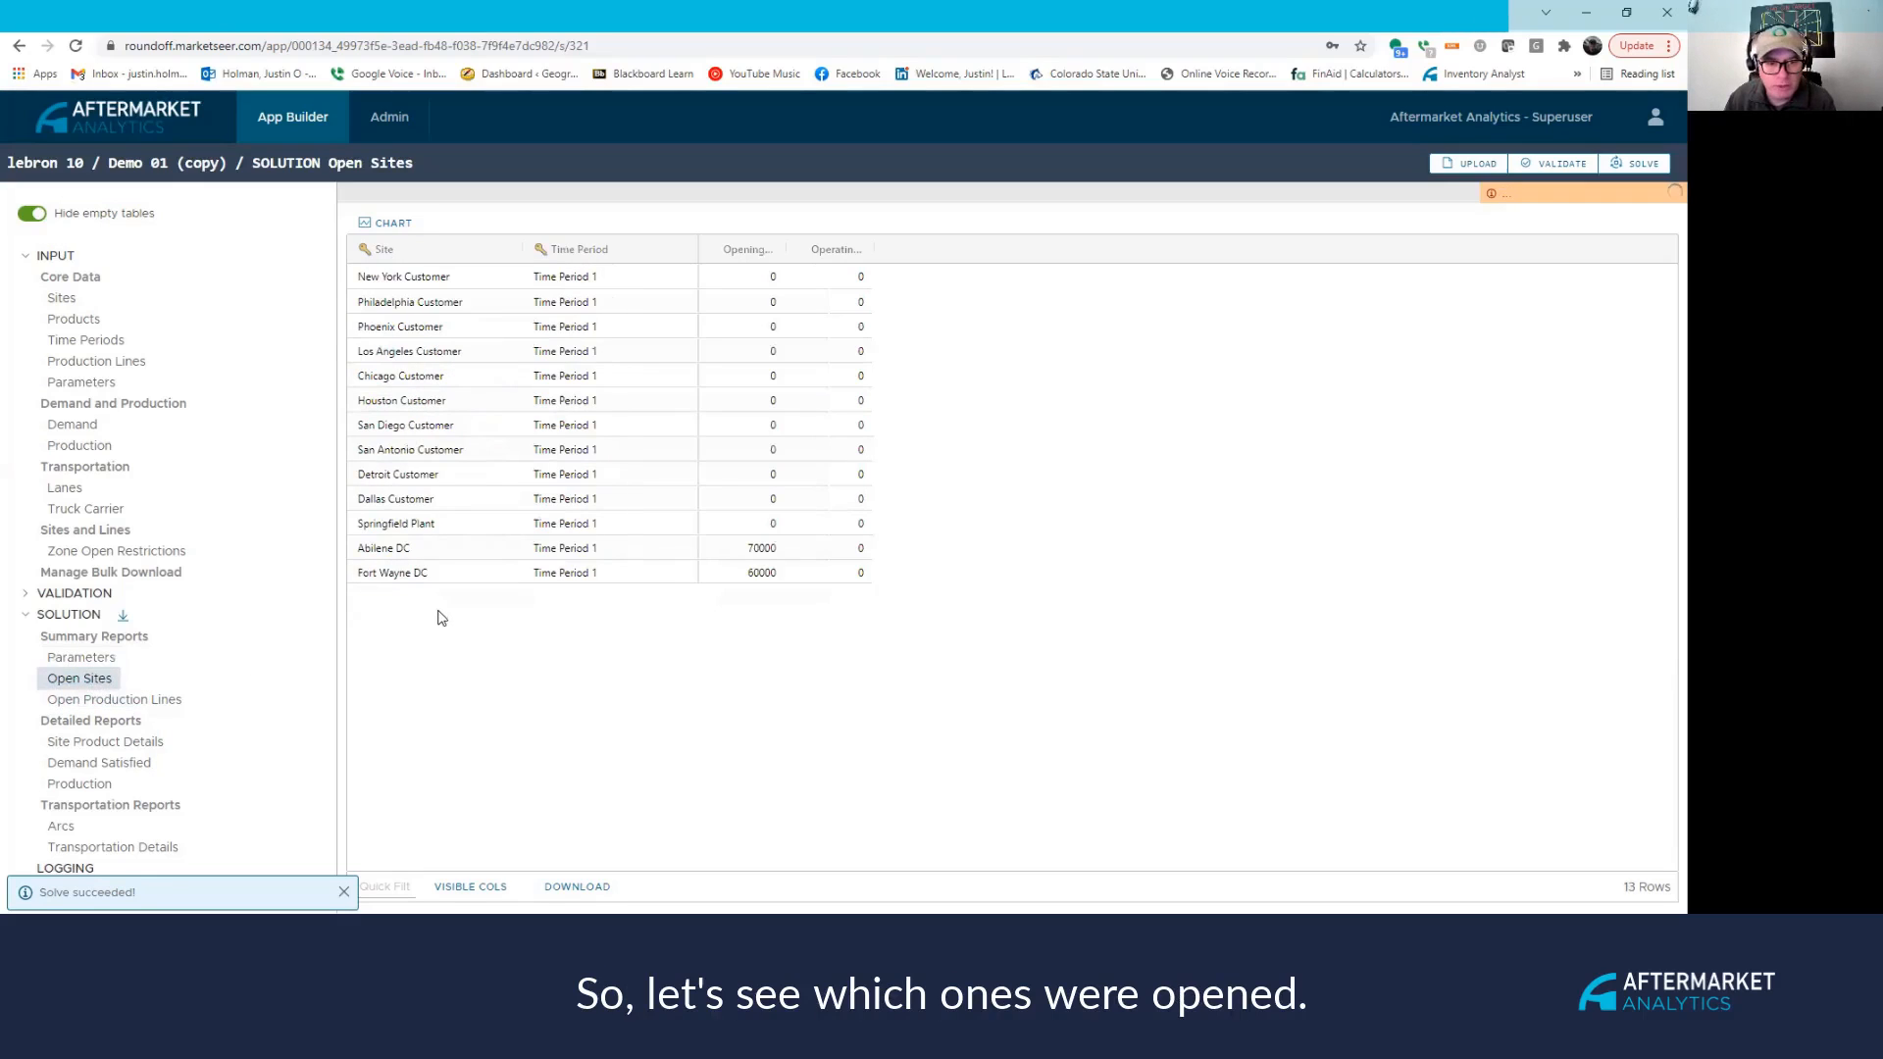
click(429, 549)
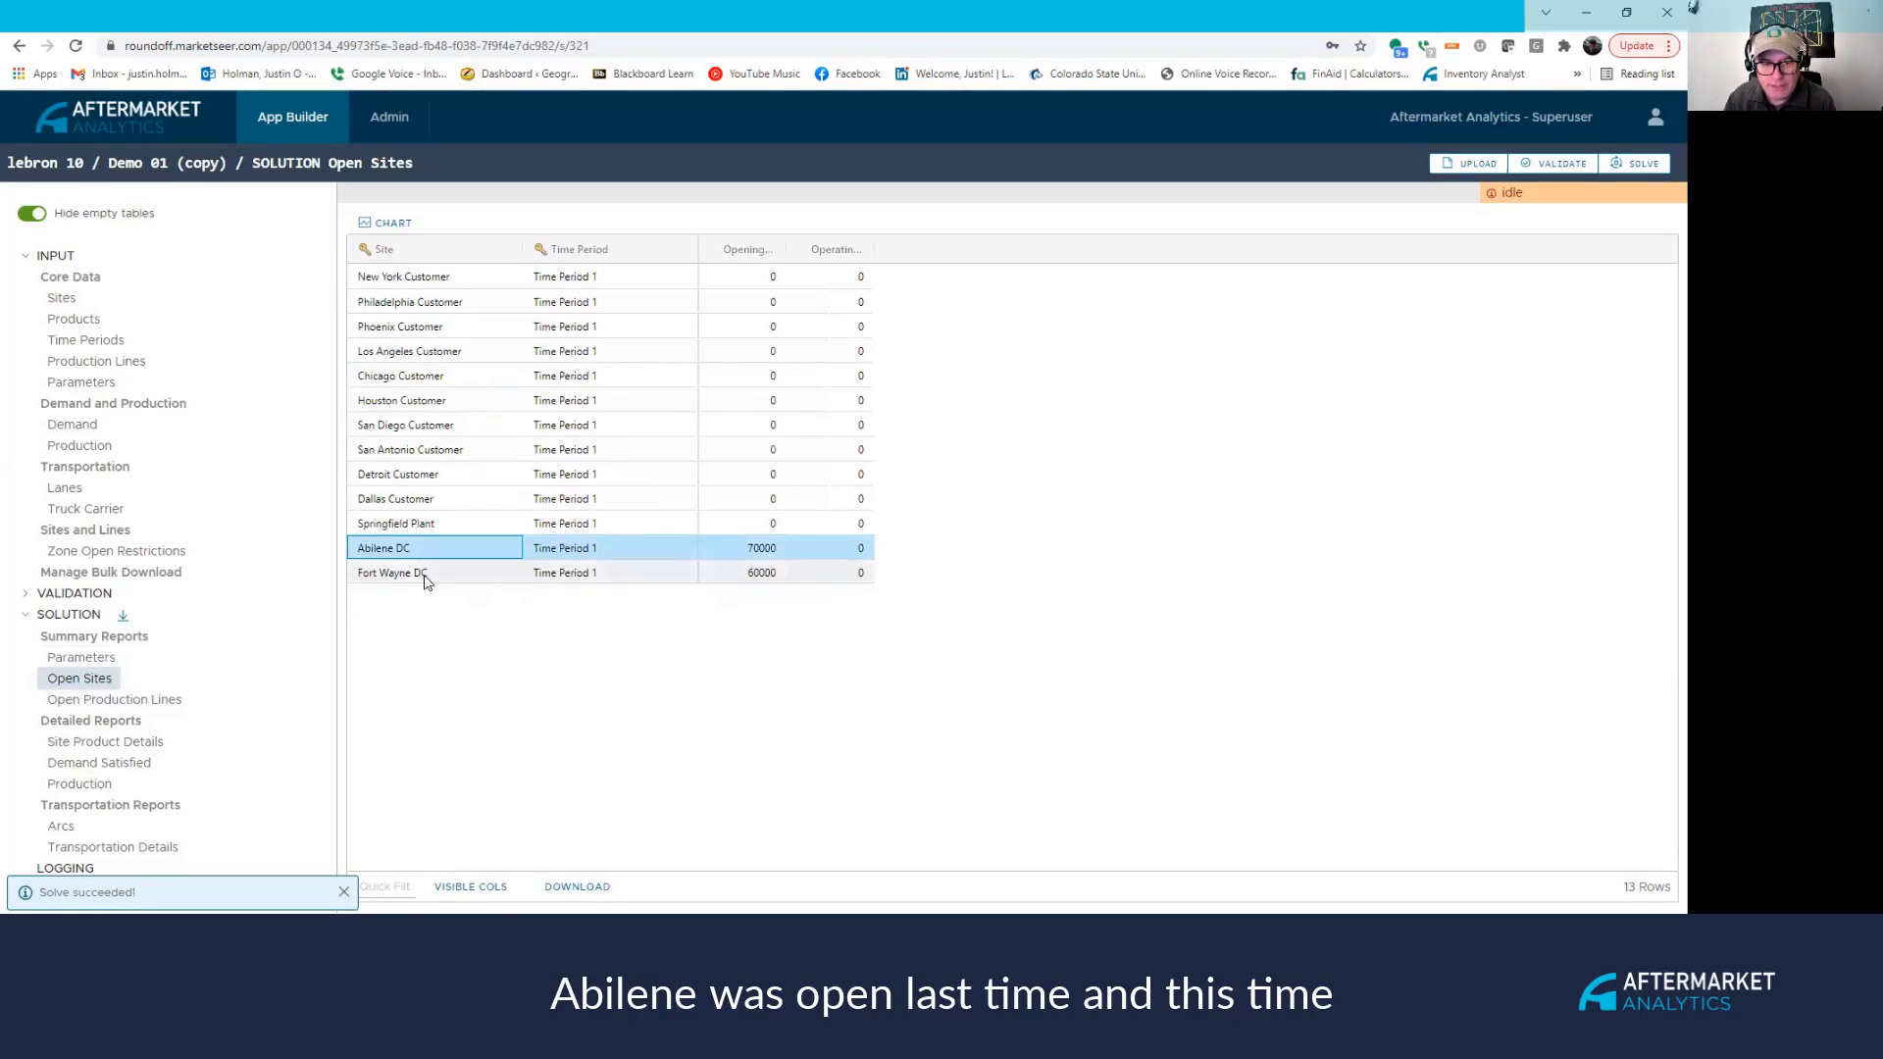
click(429, 574)
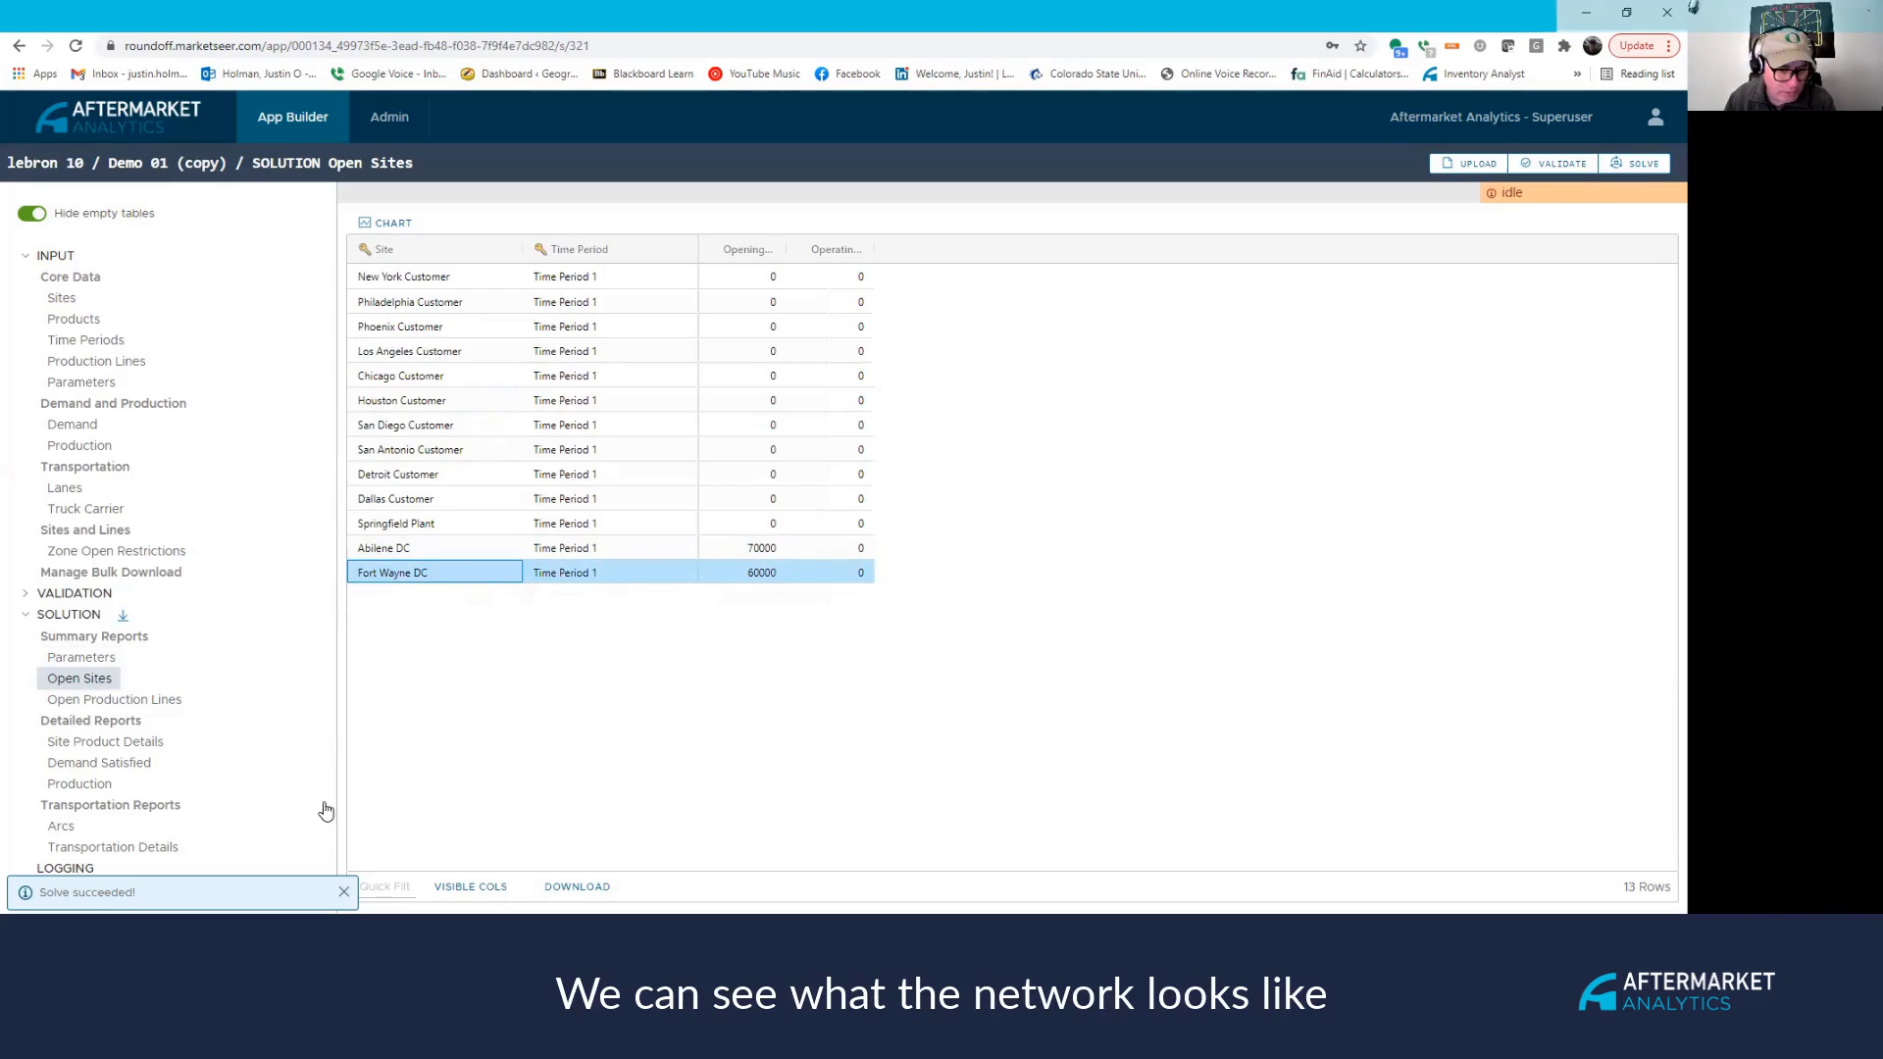
click(344, 892)
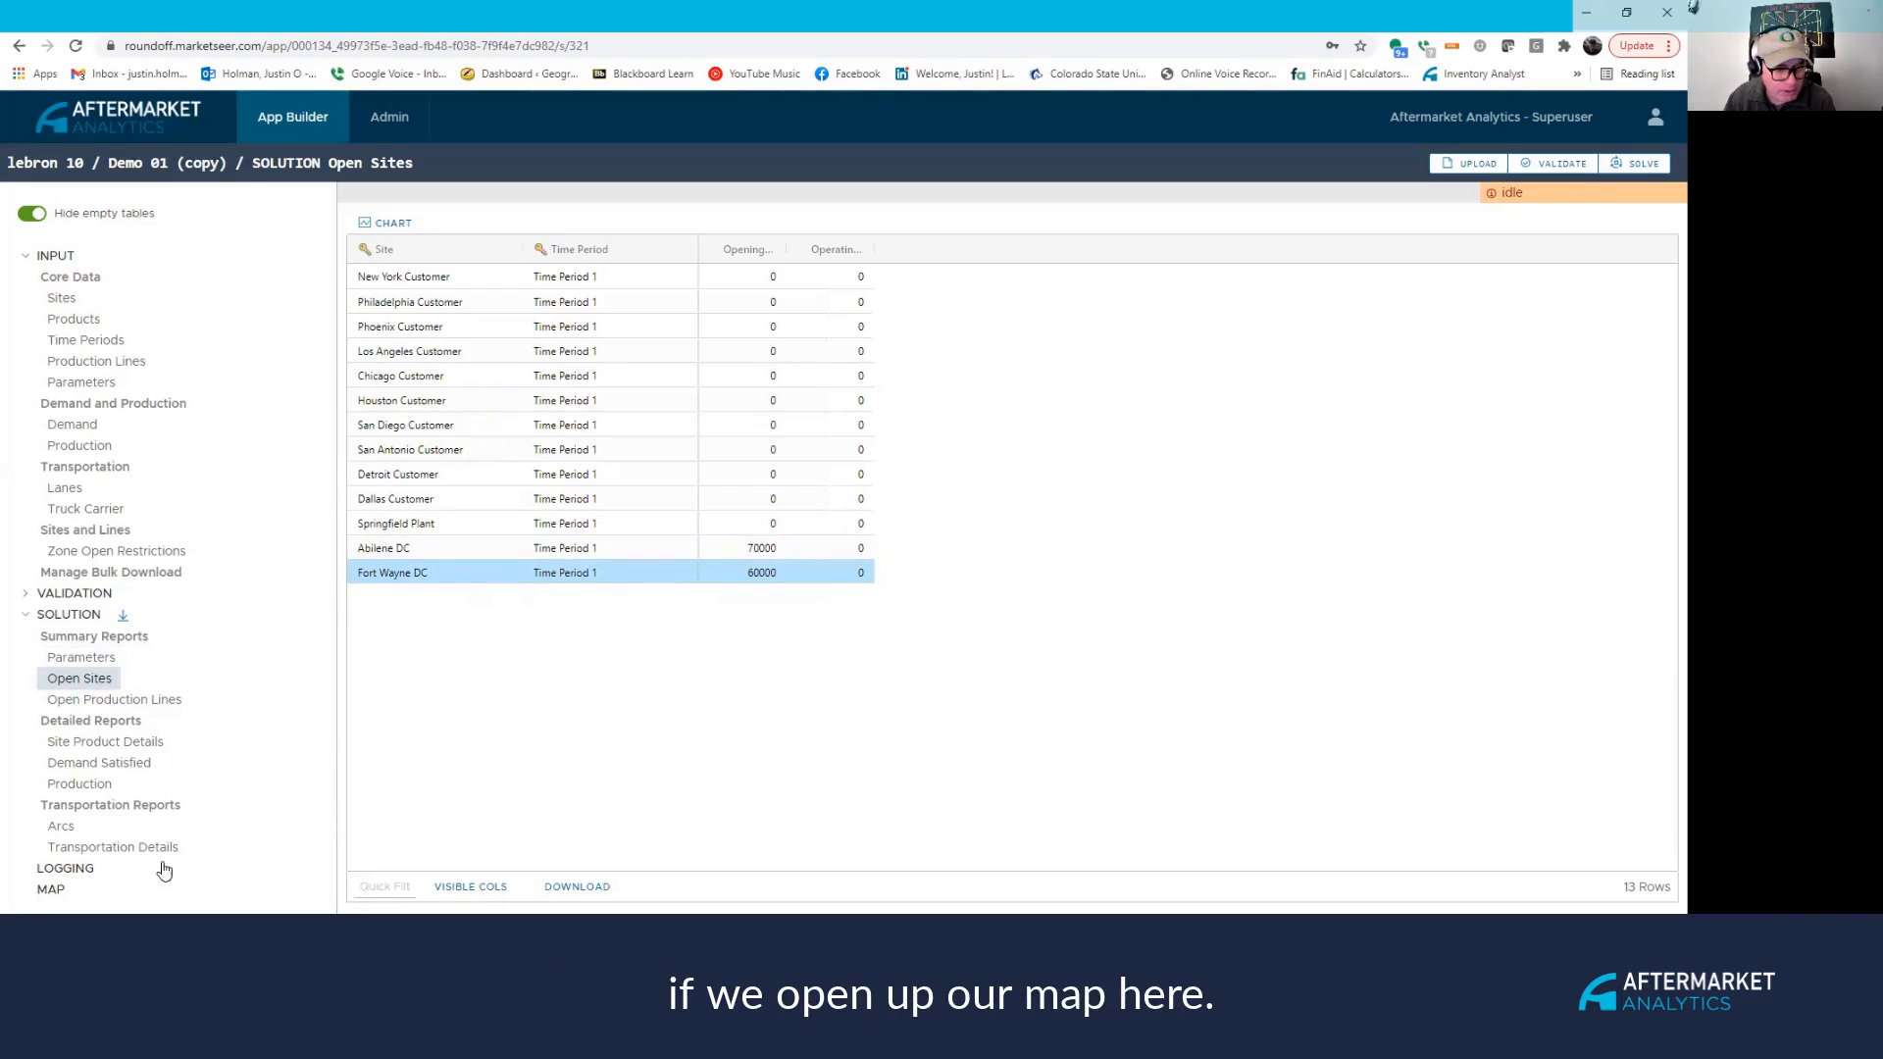
click(53, 889)
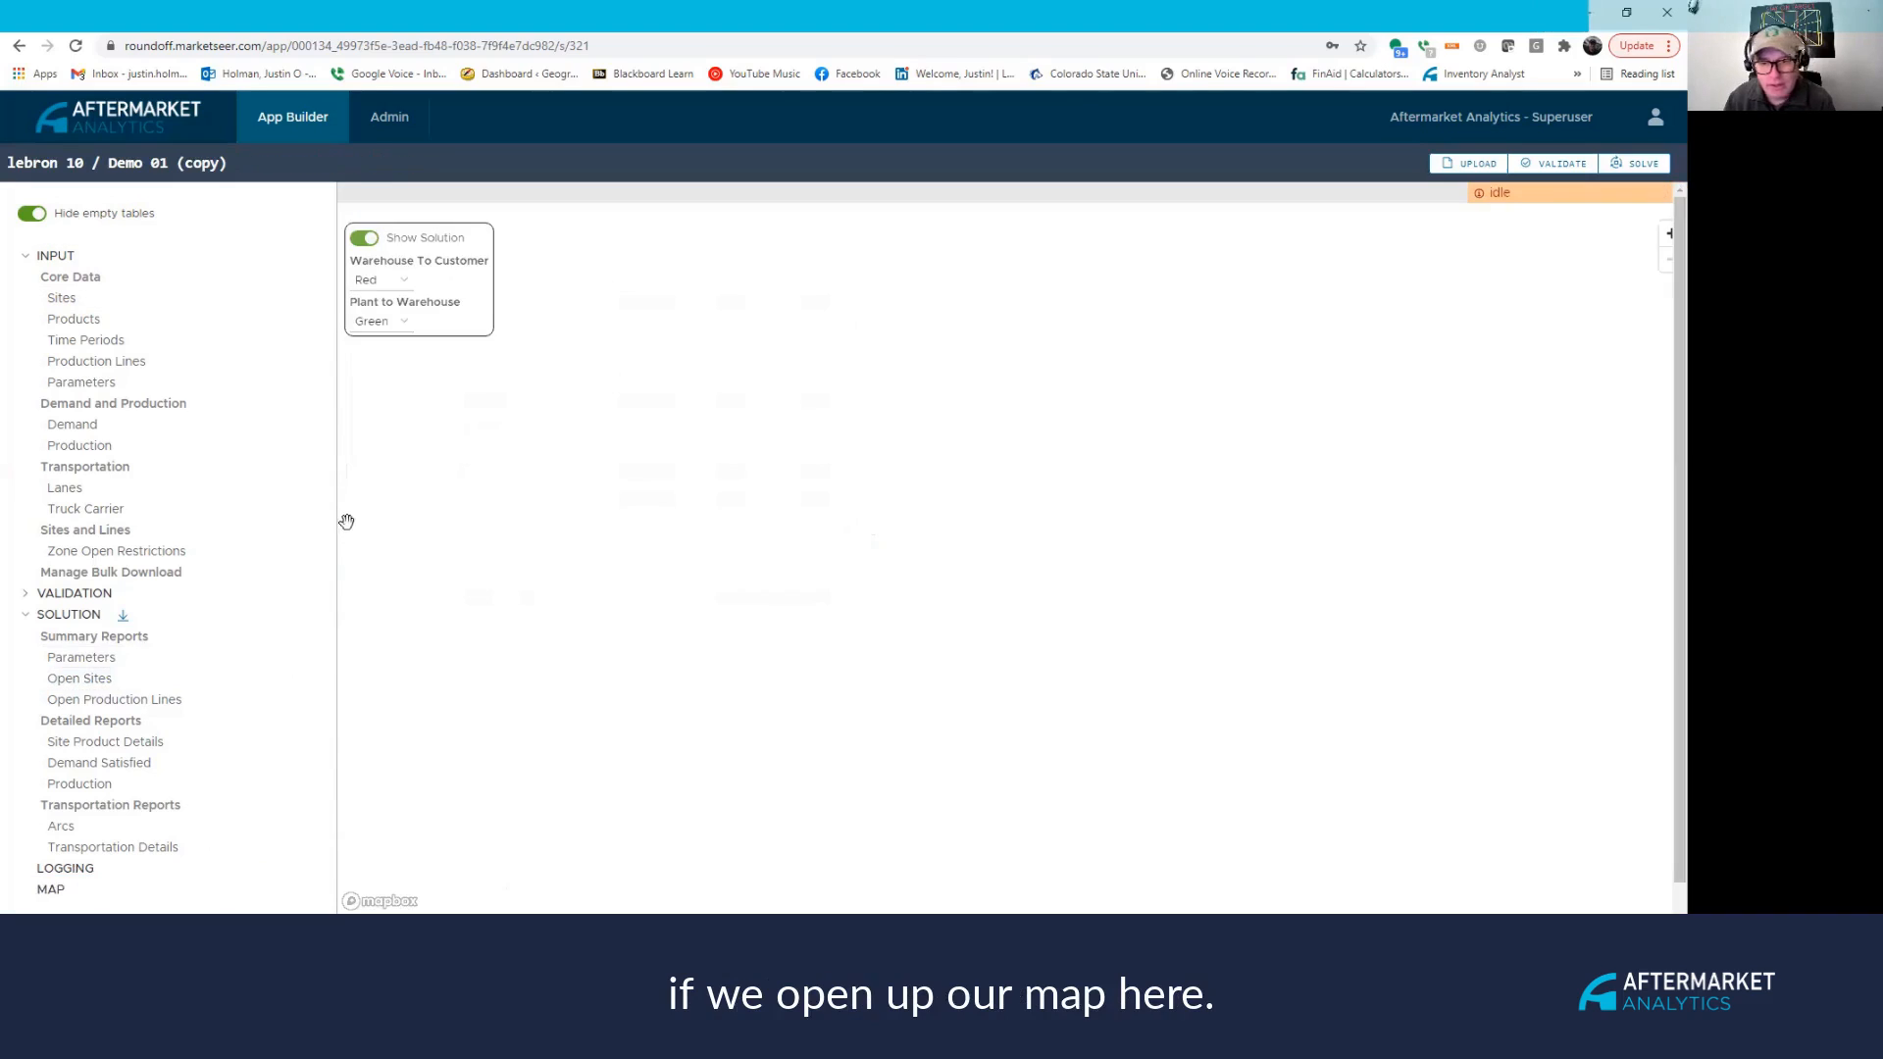